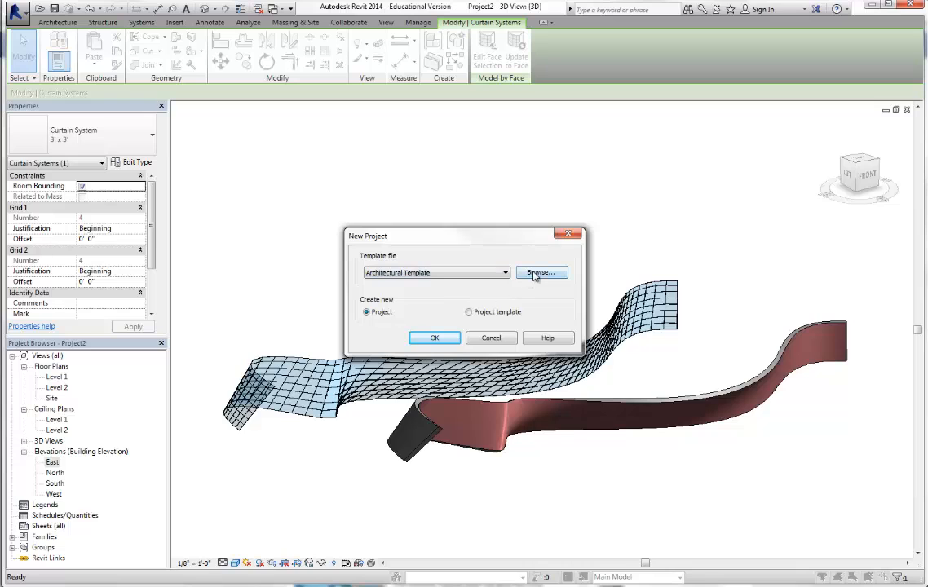
Create a project from the Architectural Template and start an in-place mass named Wall 1 Curved.
click(435, 339)
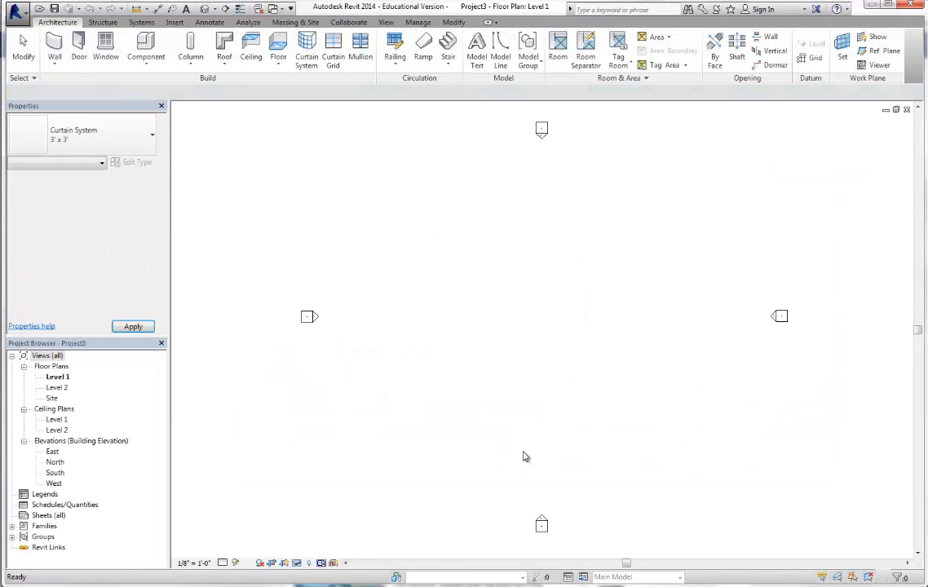
click(295, 22)
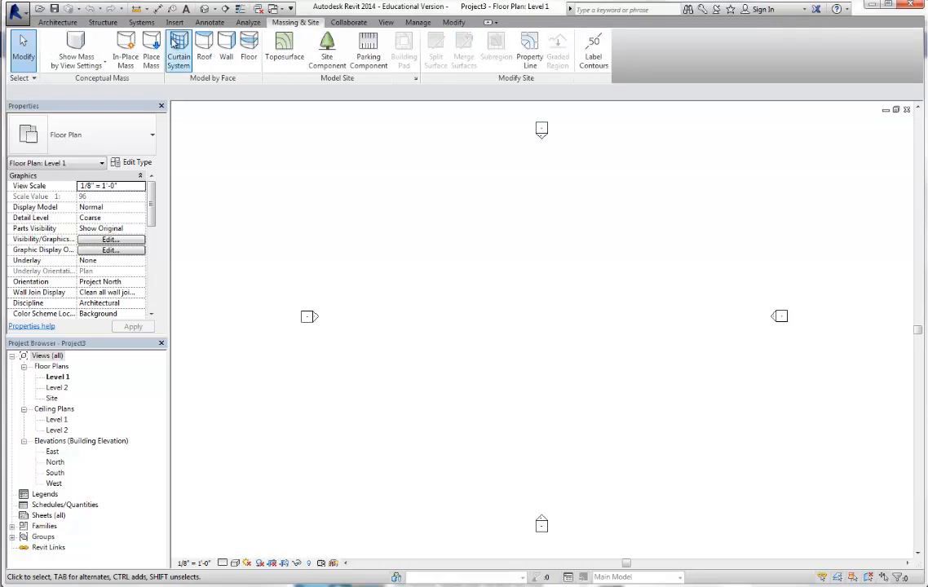
click(128, 54)
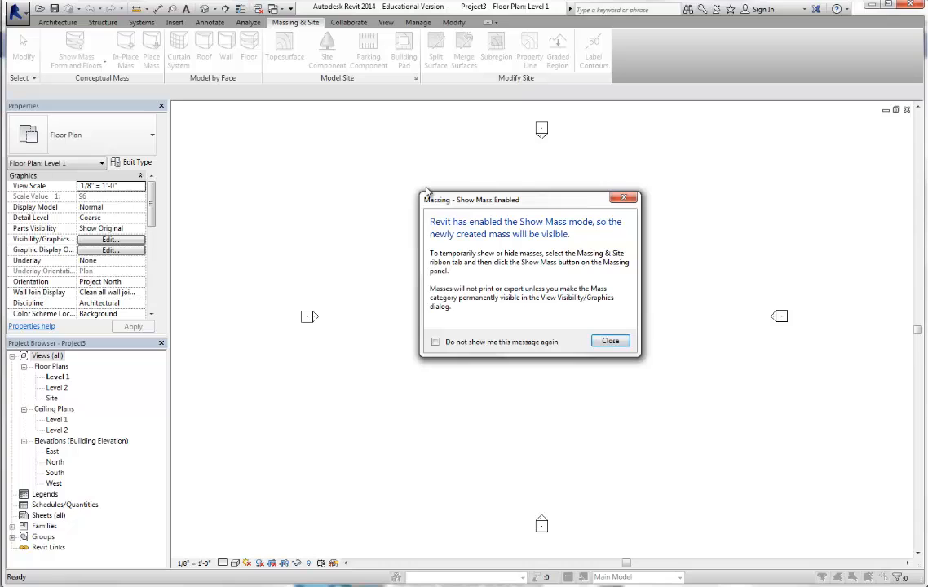
click(612, 342)
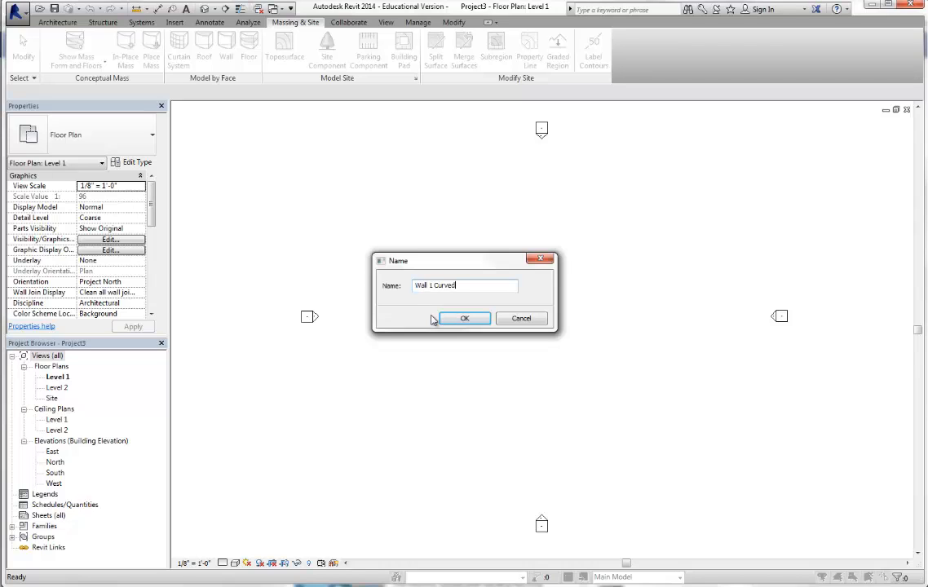
click(483, 321)
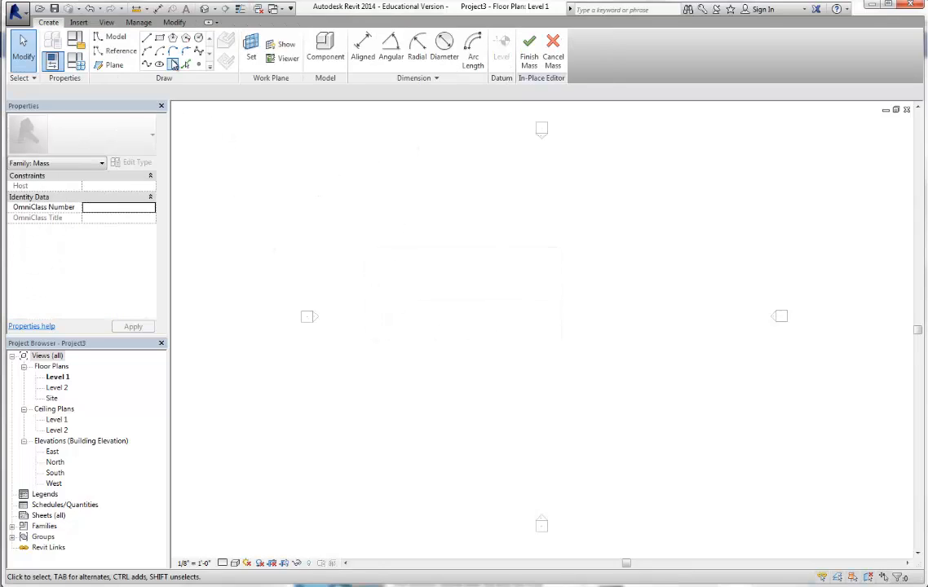
Draw an open S-shaped spline with seven control points across the Level 1 plan, and open the Level 2 floor plan.
click(199, 52)
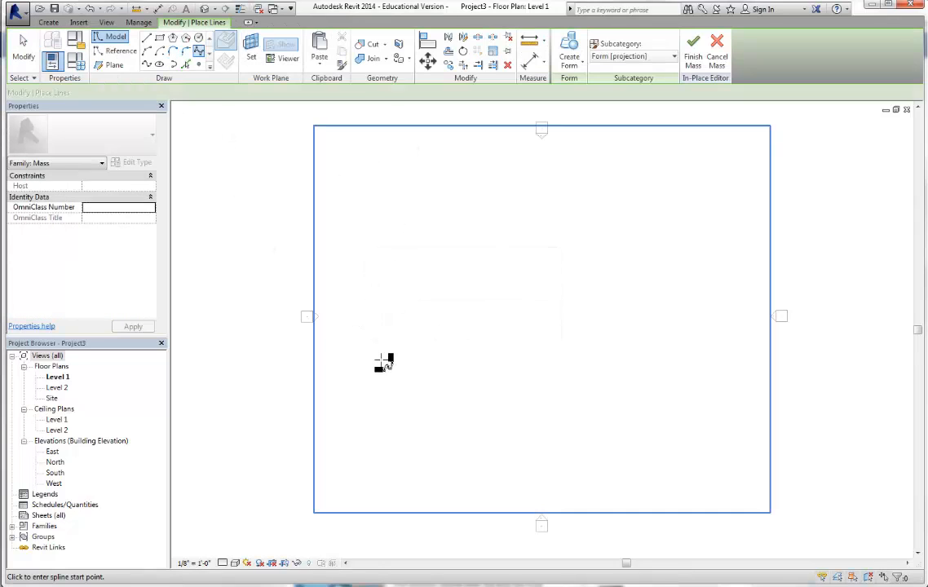
click(372, 383)
click(383, 261)
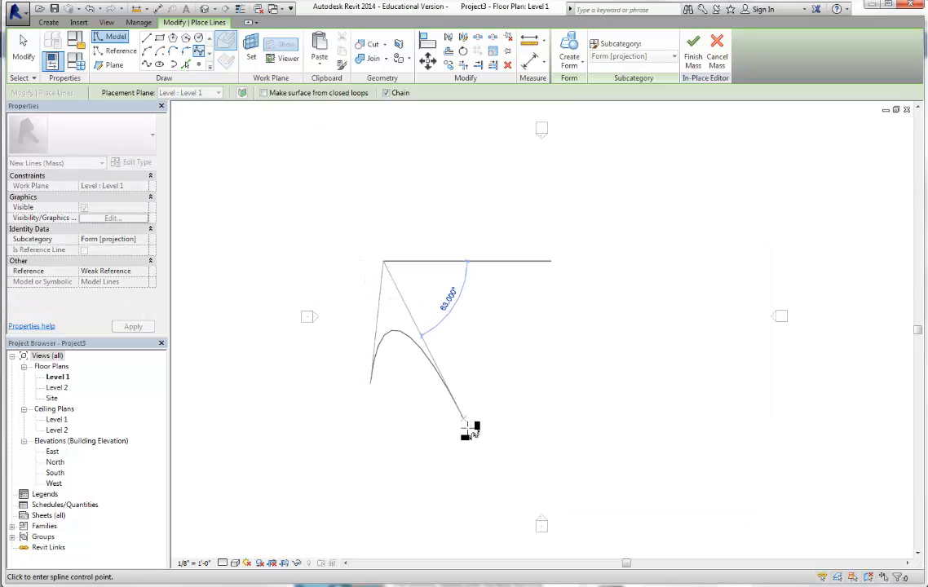
click(471, 433)
click(524, 371)
click(598, 250)
click(685, 189)
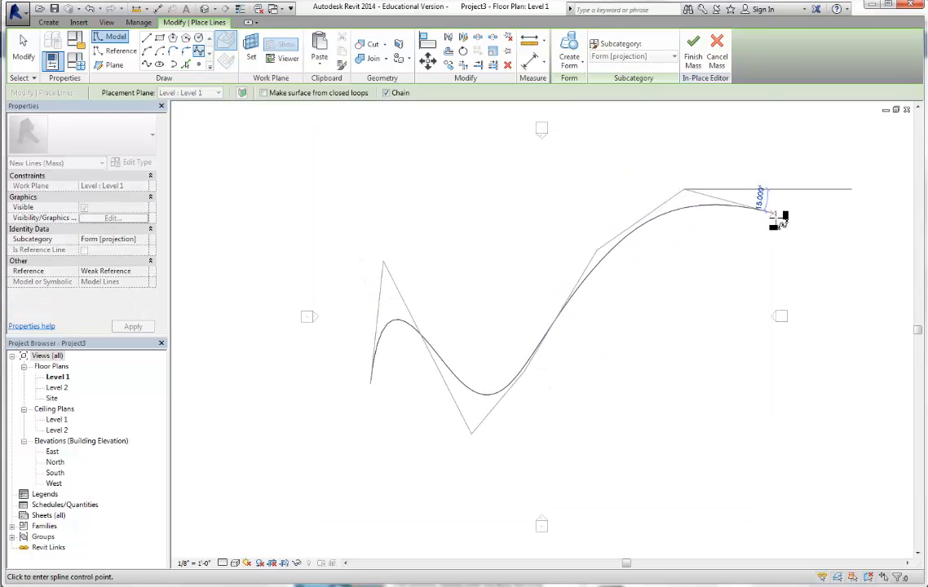
click(775, 218)
right_click(782, 222)
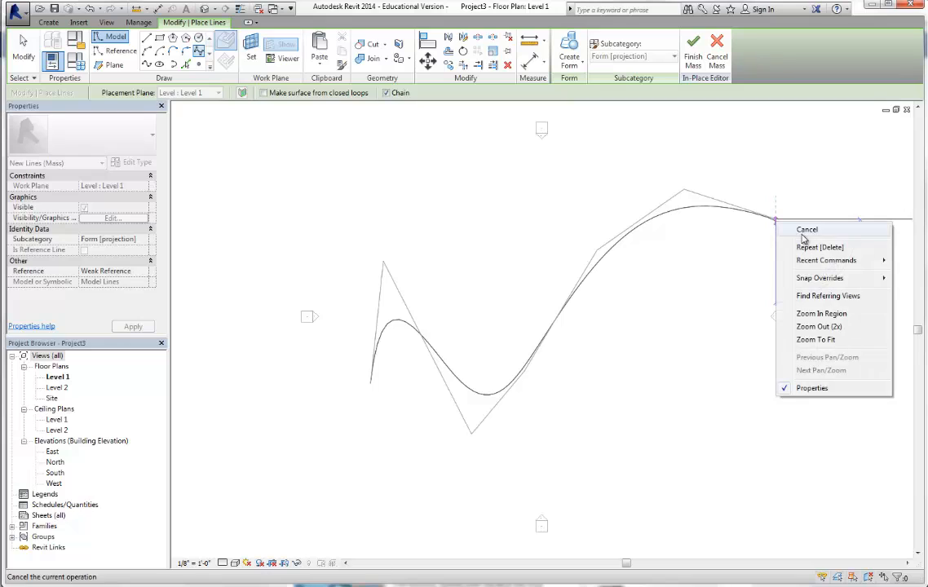
click(803, 227)
click(23, 51)
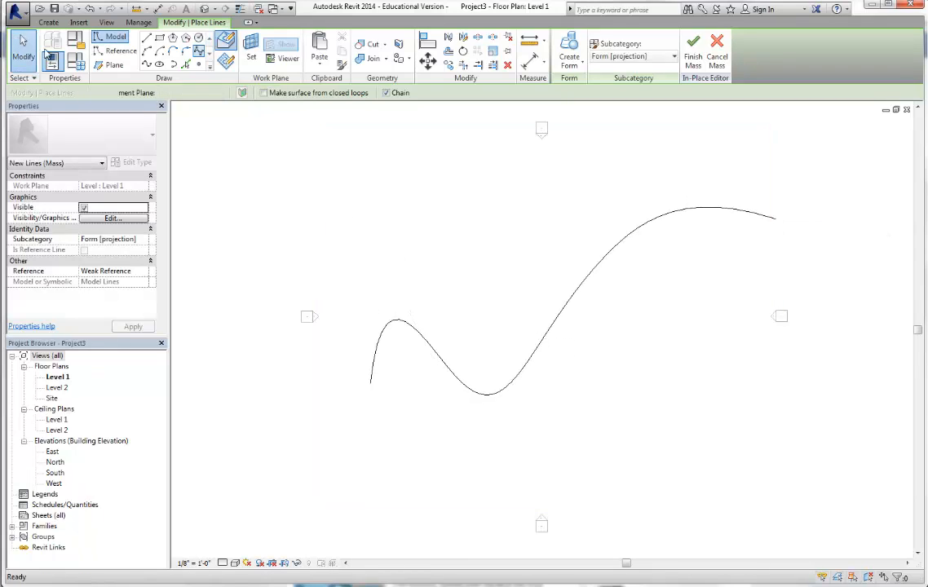
click(533, 363)
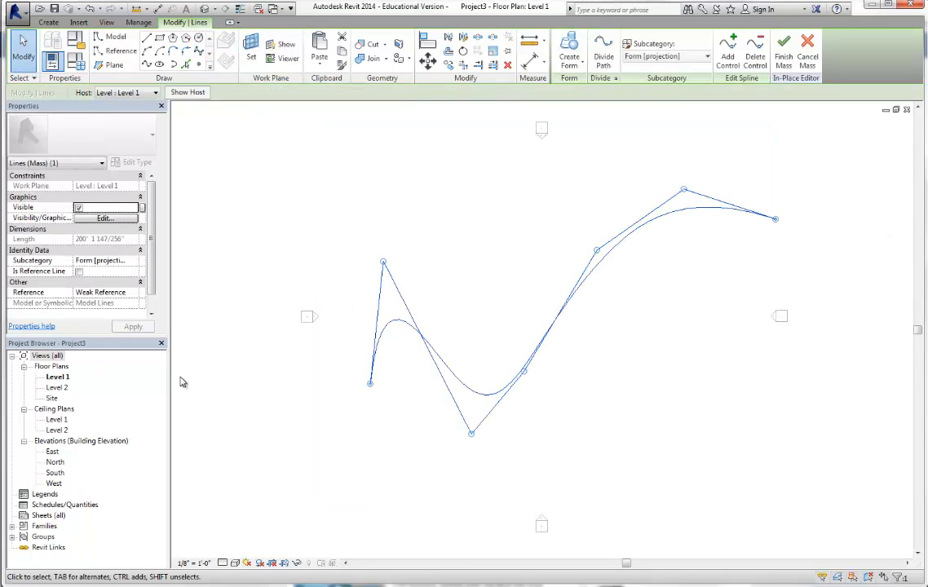
double_click(55, 387)
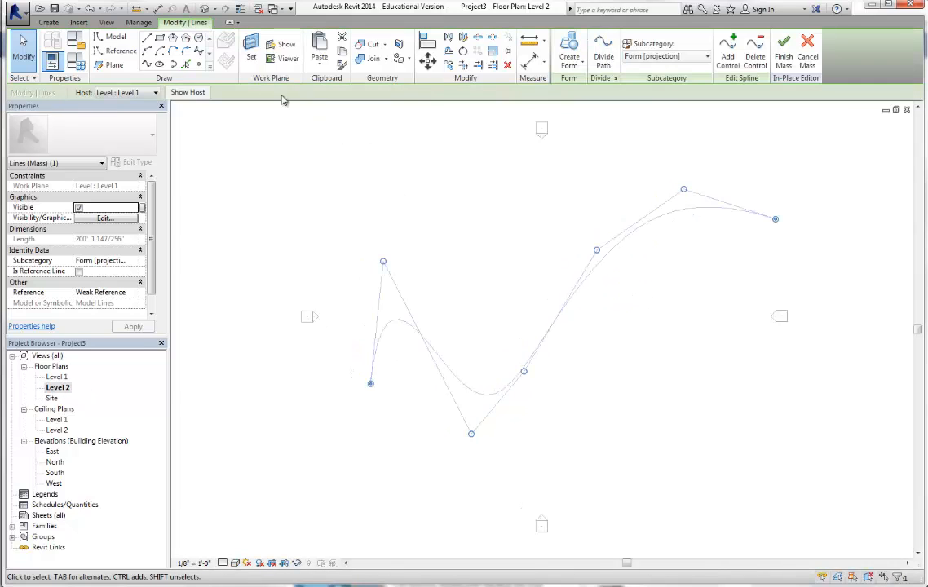
Try to draw a second spline on Level 2 roughly following the Level 1 curve.
click(200, 50)
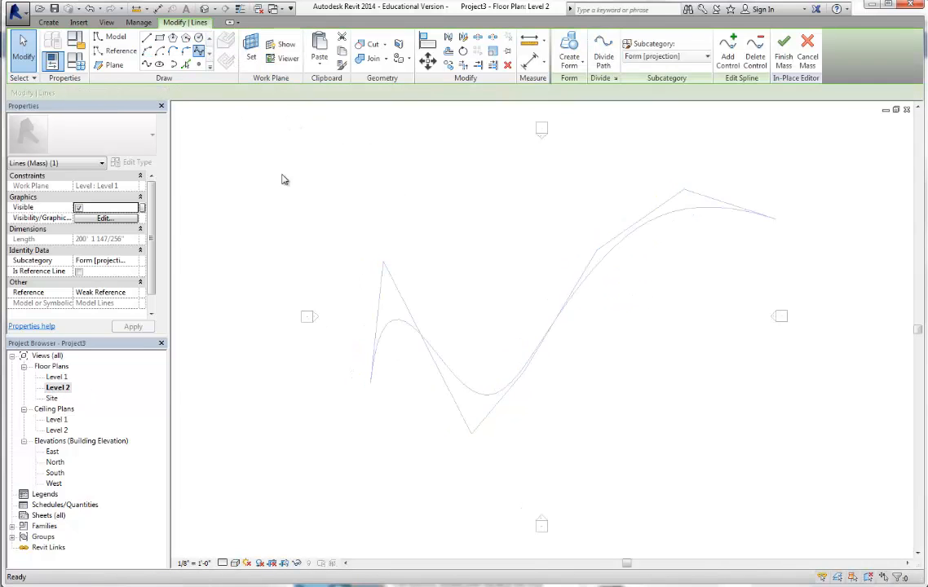
click(358, 333)
click(414, 426)
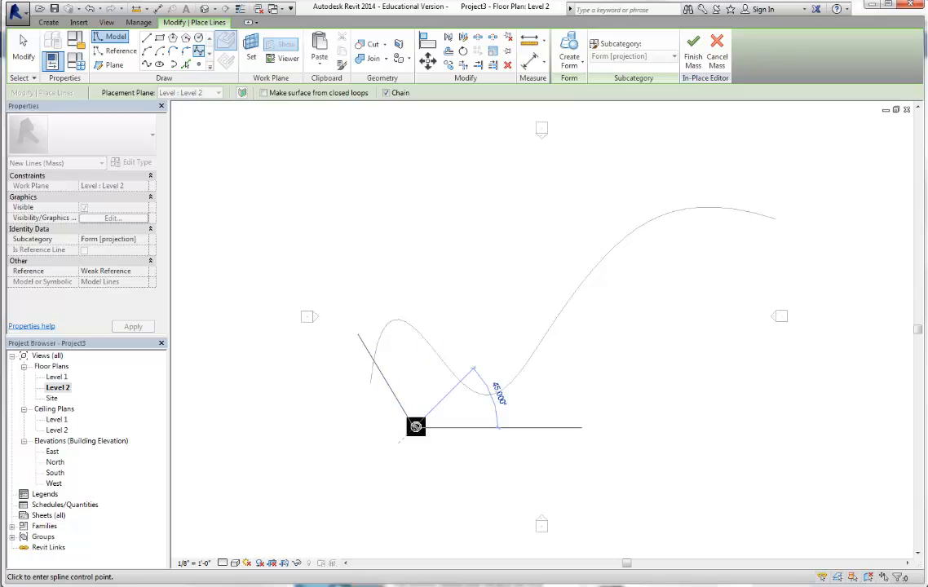
click(532, 355)
click(652, 199)
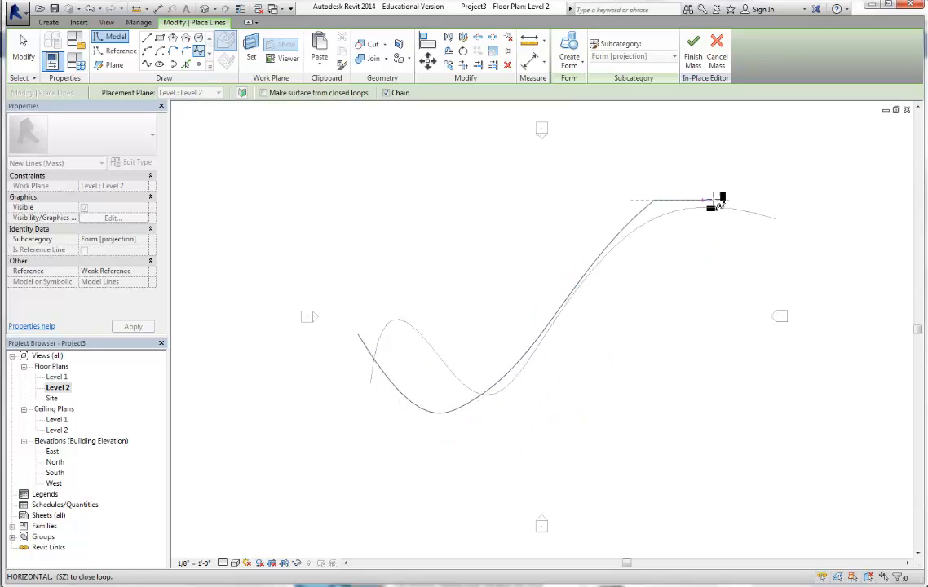
right_click(748, 191)
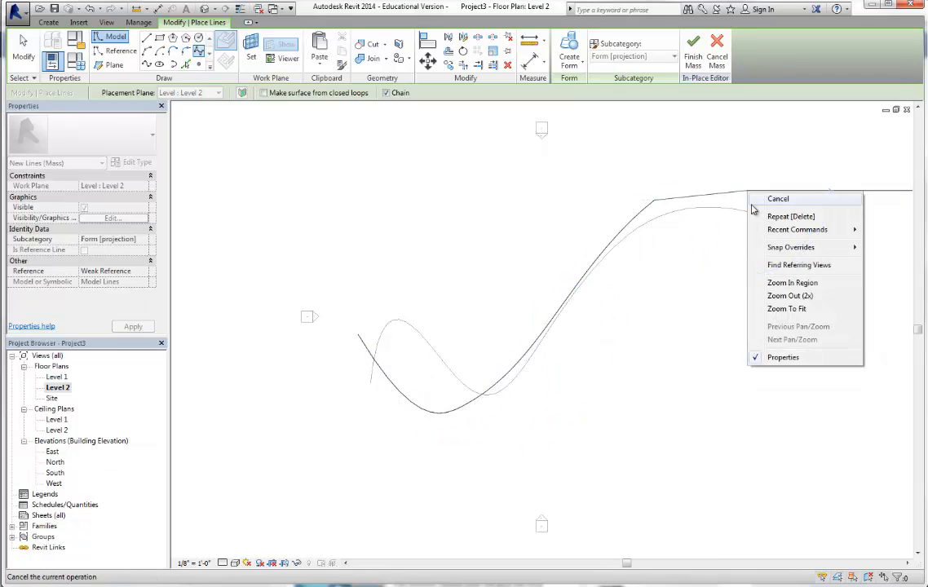
click(746, 196)
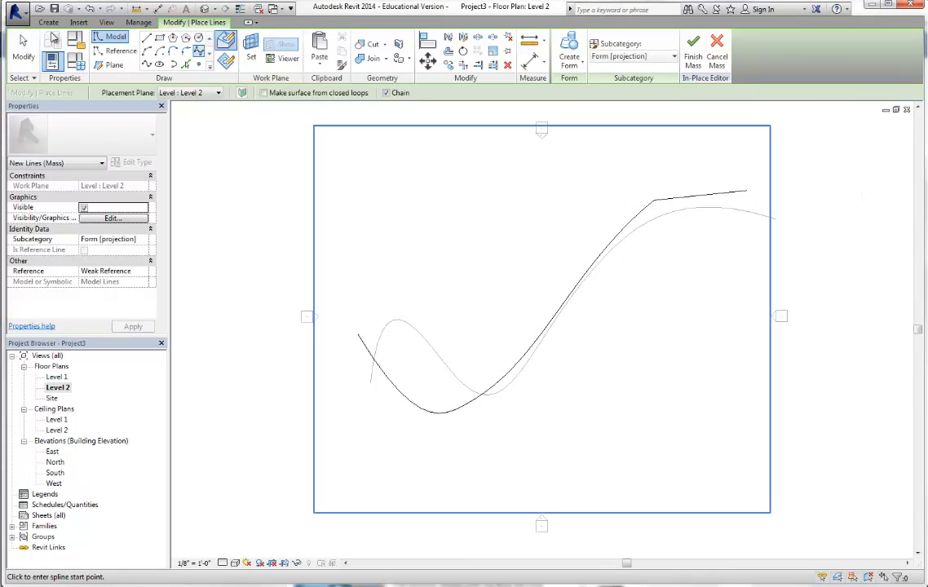
Delete the Level 2 spline together with the straight segment at its end.
click(24, 47)
click(656, 204)
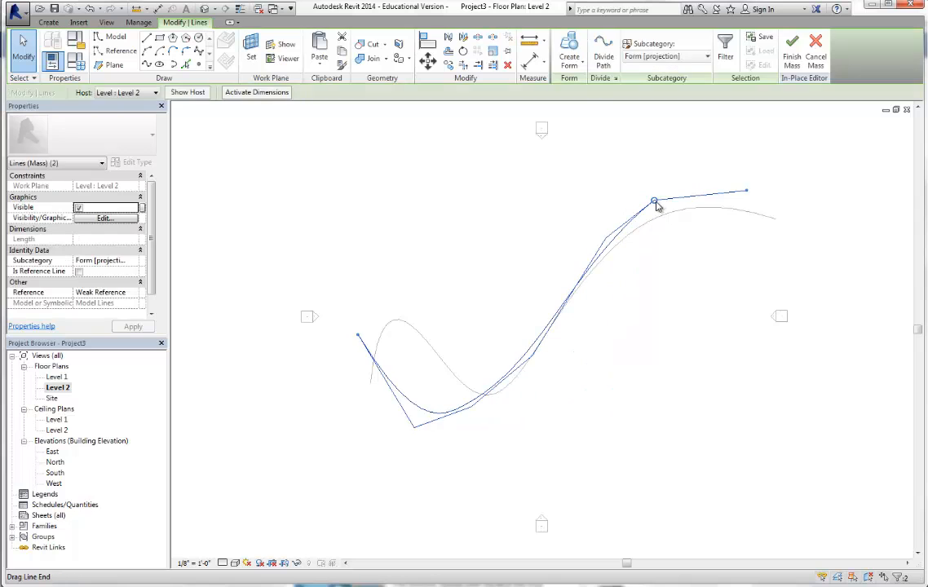
key(Escape)
drag(654, 200, 676, 232)
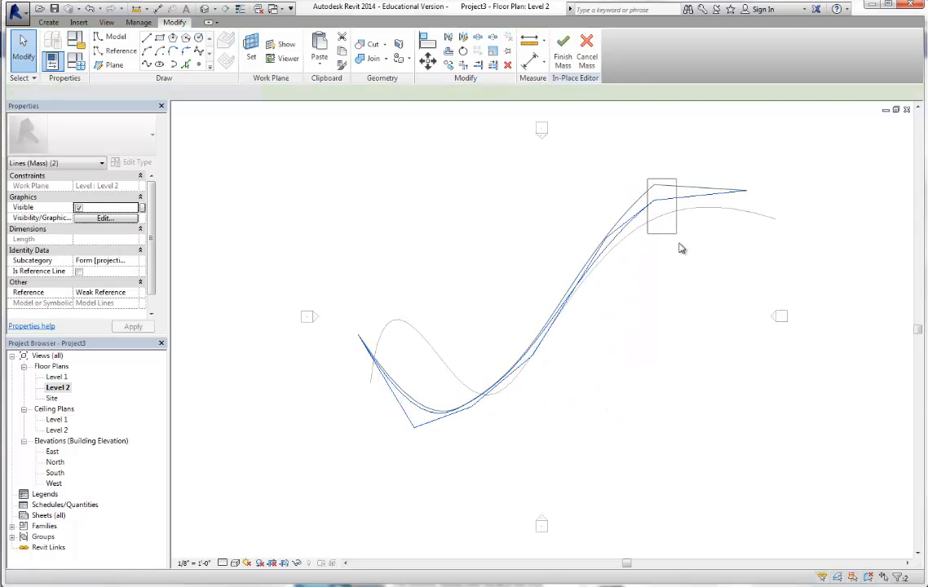
click(671, 190)
key(Delete)
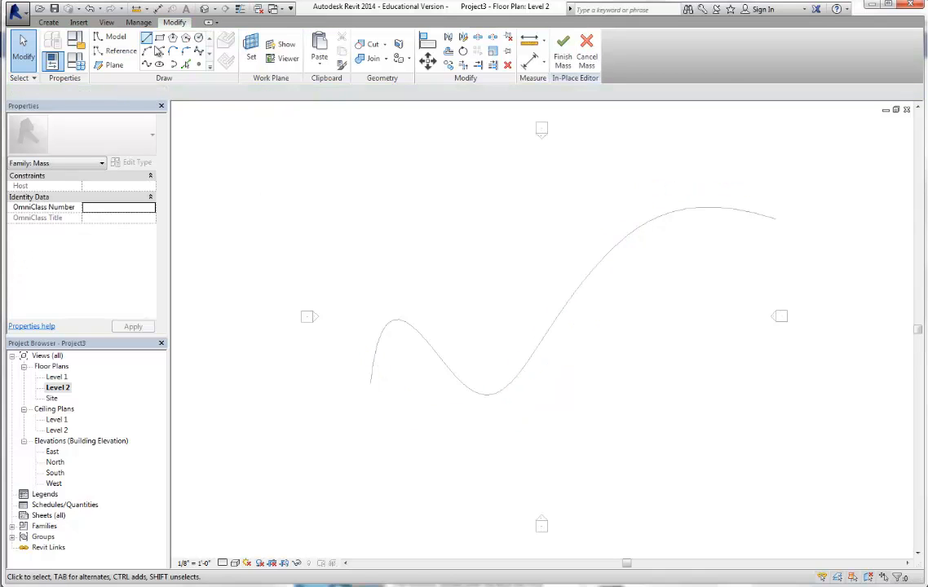
Draw a gentler open spline on Level 2 that crosses back and forth over the Level 1 curve.
click(198, 52)
click(359, 389)
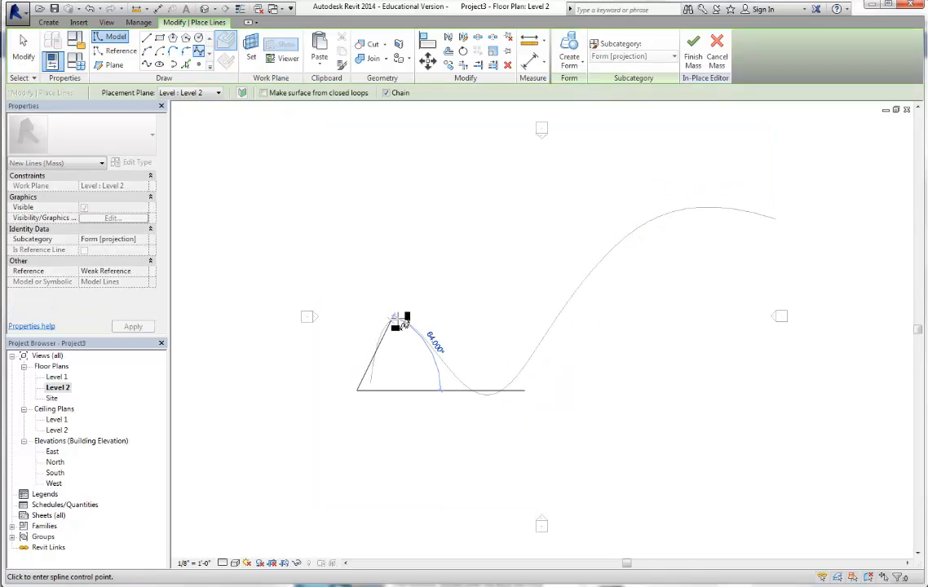
click(416, 312)
click(495, 366)
click(607, 310)
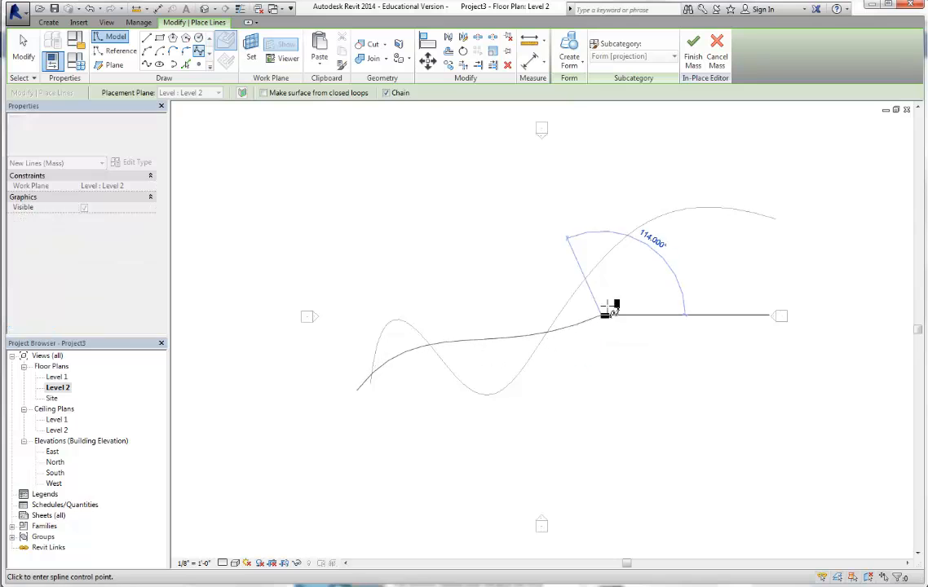
click(643, 236)
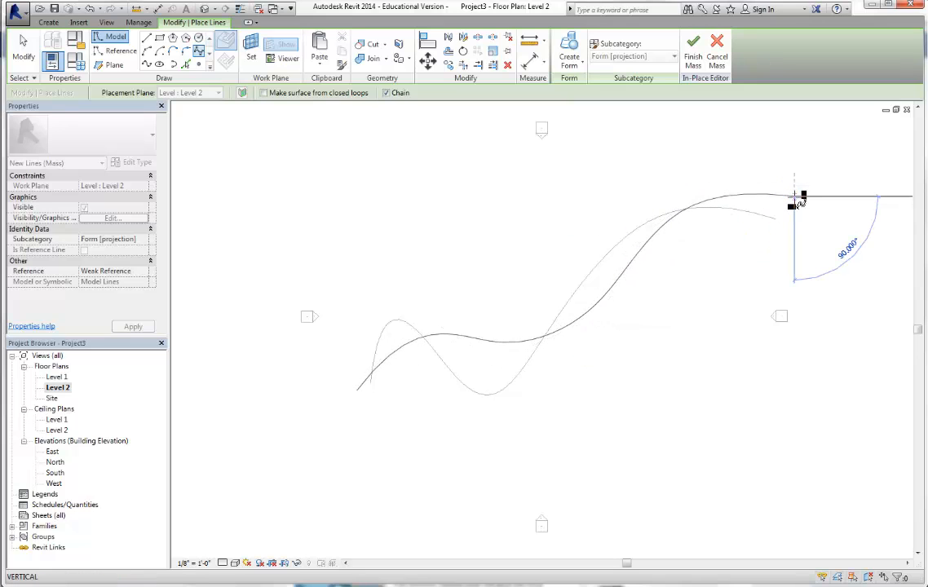
right_click(797, 198)
click(815, 205)
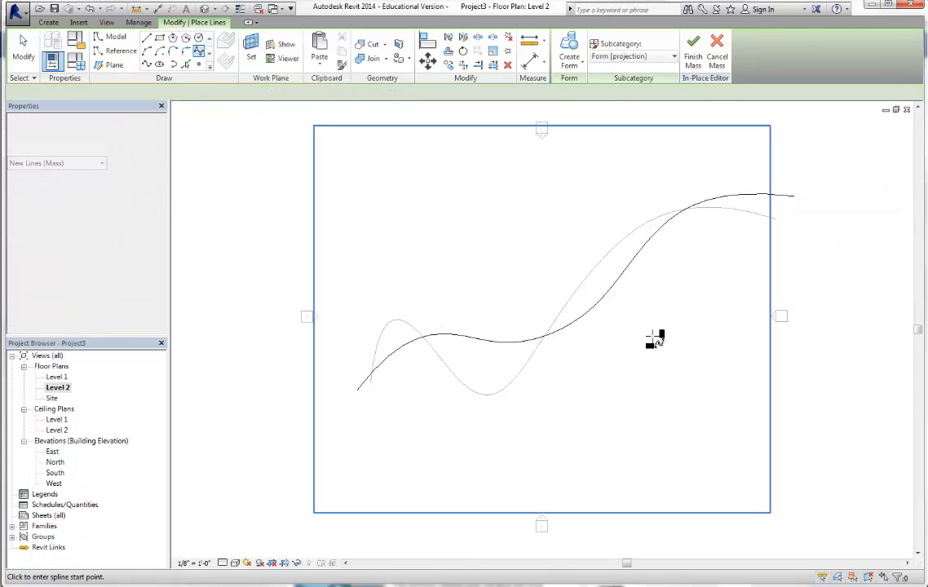
click(652, 335)
key(Escape)
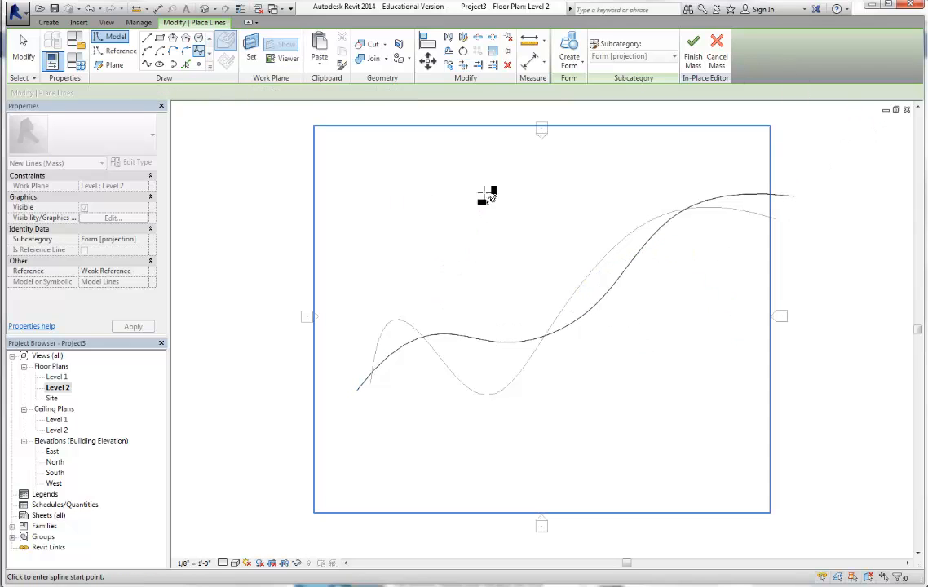
Create a solid form between the Level 1 and Level 2 splines in the default 3D view.
click(105, 22)
click(112, 50)
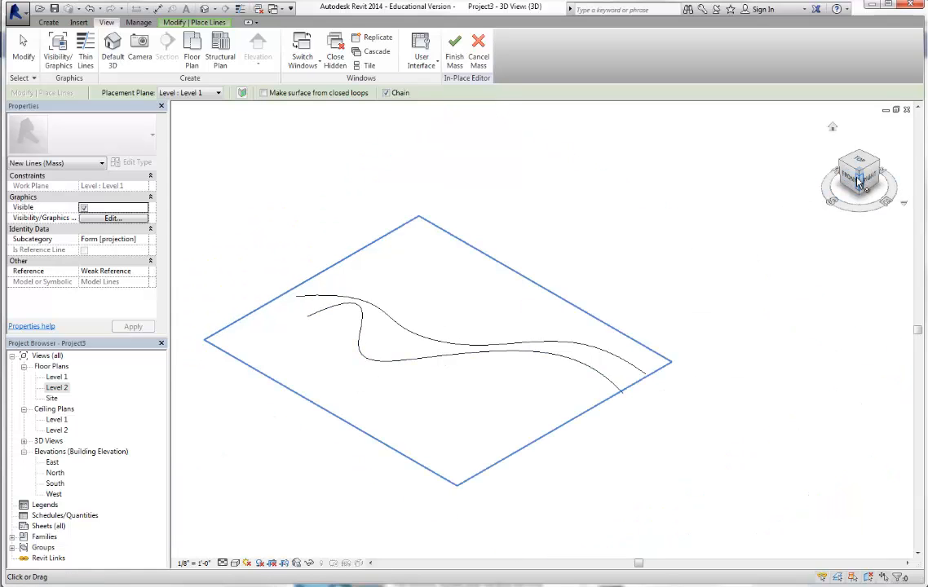
mouse_move(856, 189)
mouse_down()
mouse_move(857, 224)
mouse_move(856, 209)
mouse_up()
click(23, 50)
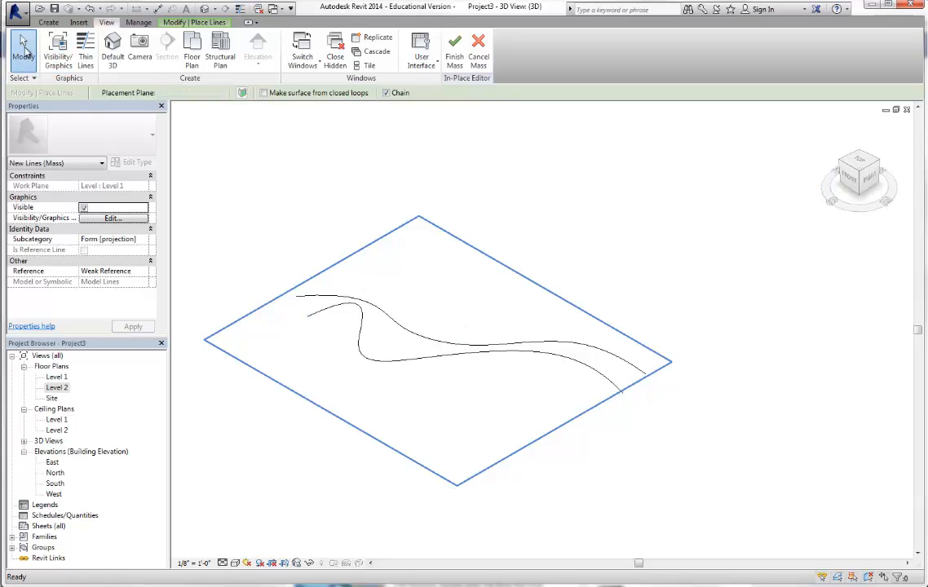
drag(269, 229, 720, 489)
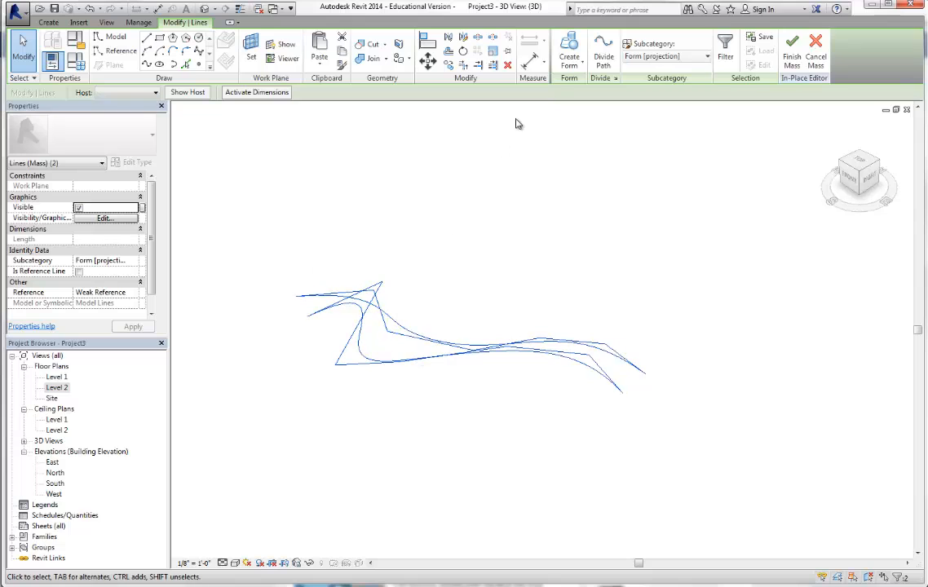
click(576, 64)
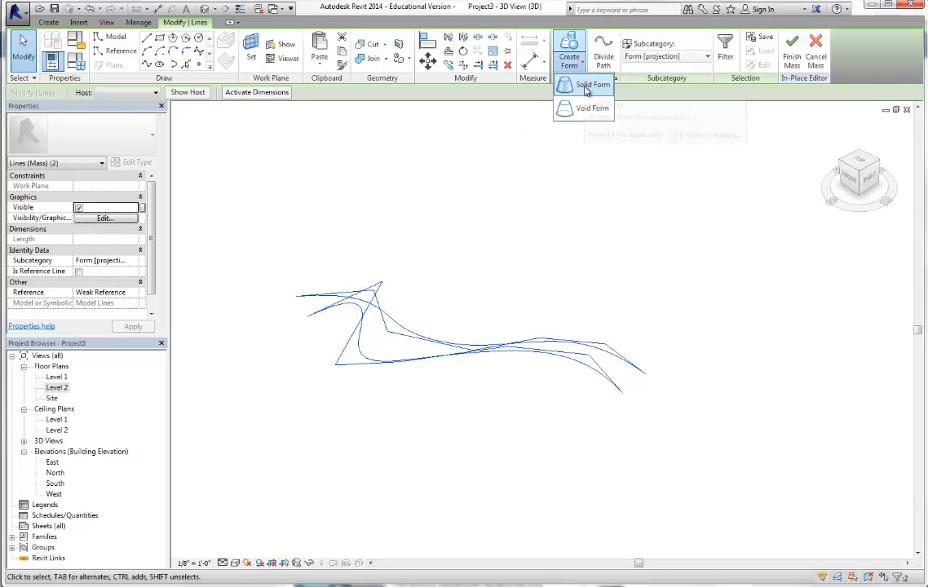
click(567, 128)
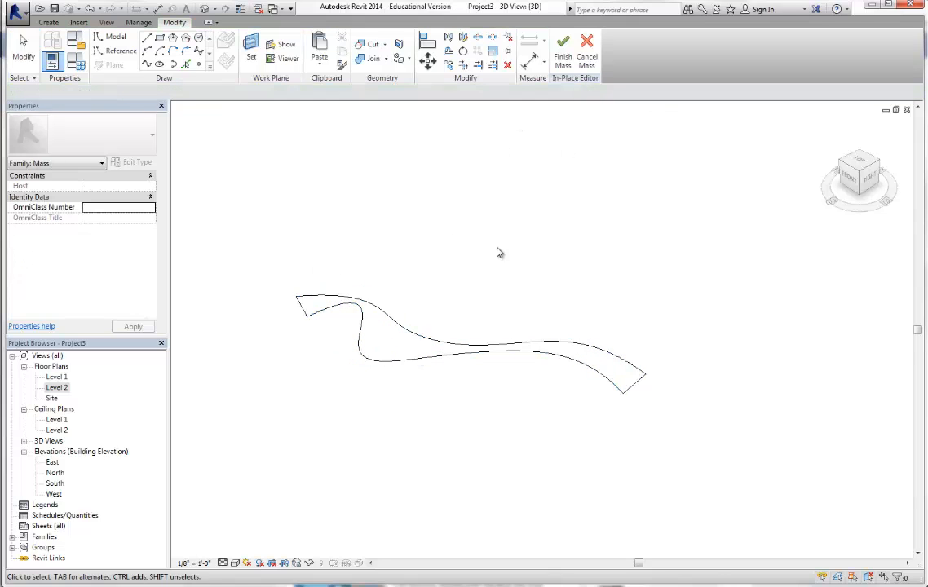
Finish the in-place mass and dismiss the mesh geometry warning.
click(439, 358)
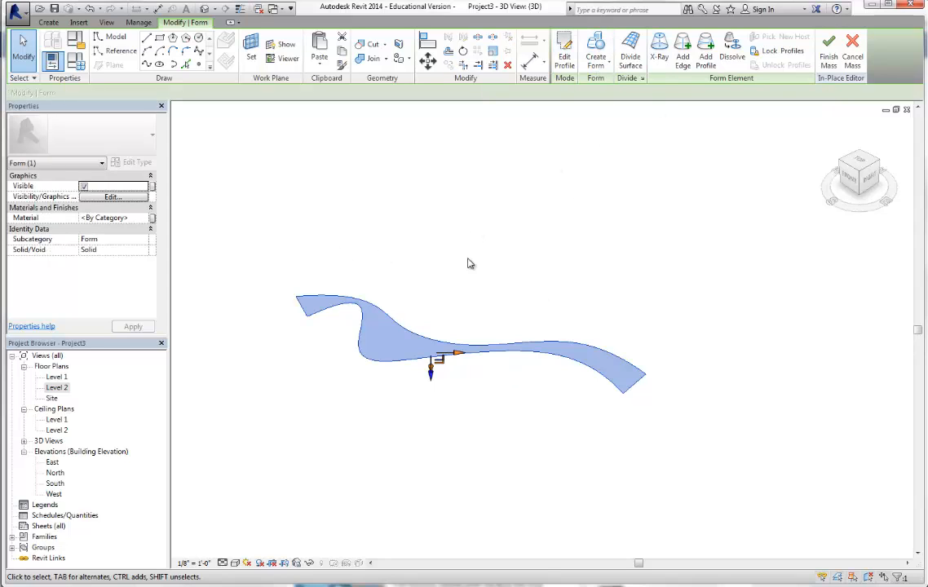
click(827, 55)
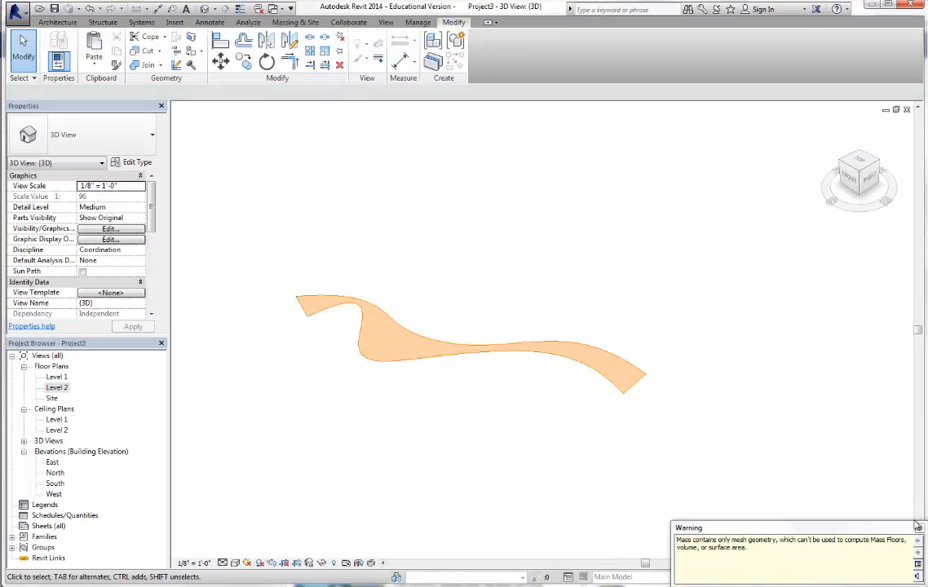
click(918, 530)
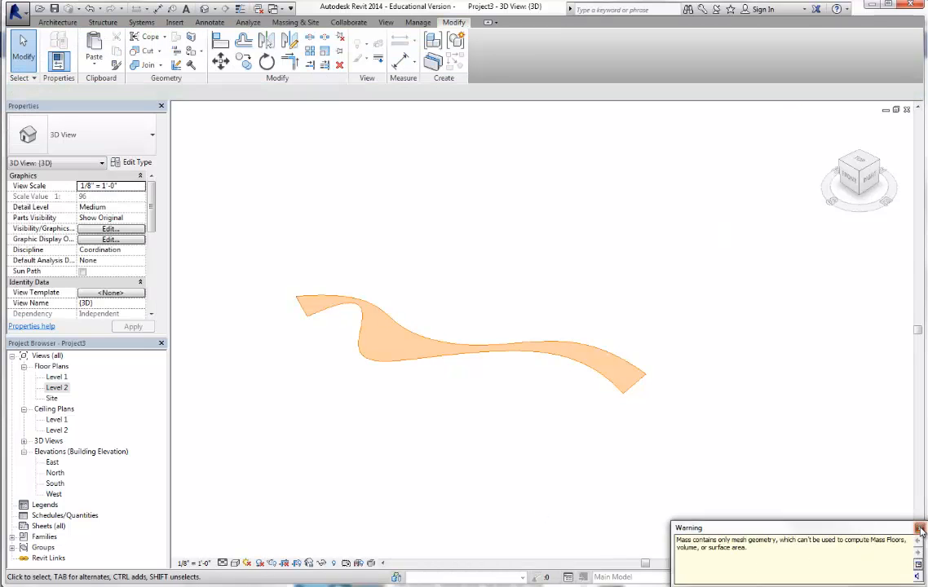
Copy the curved mass to a spot behind the original, perpendicular to its length, in the 3D view.
click(409, 363)
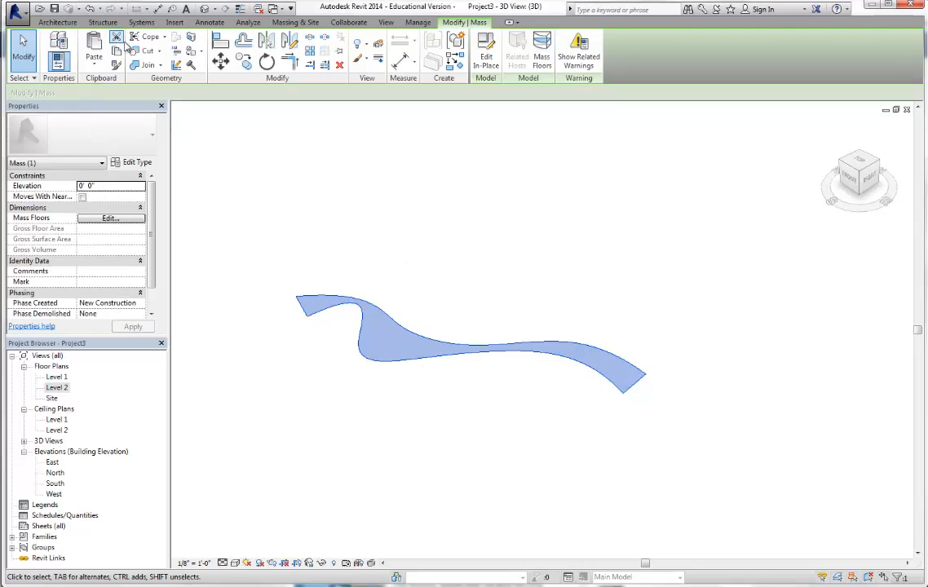
click(244, 63)
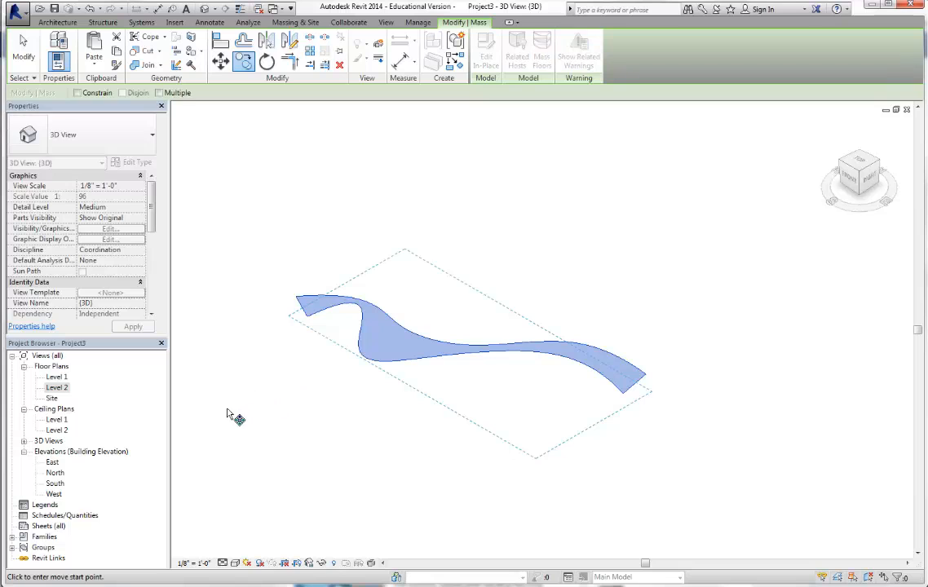
click(194, 412)
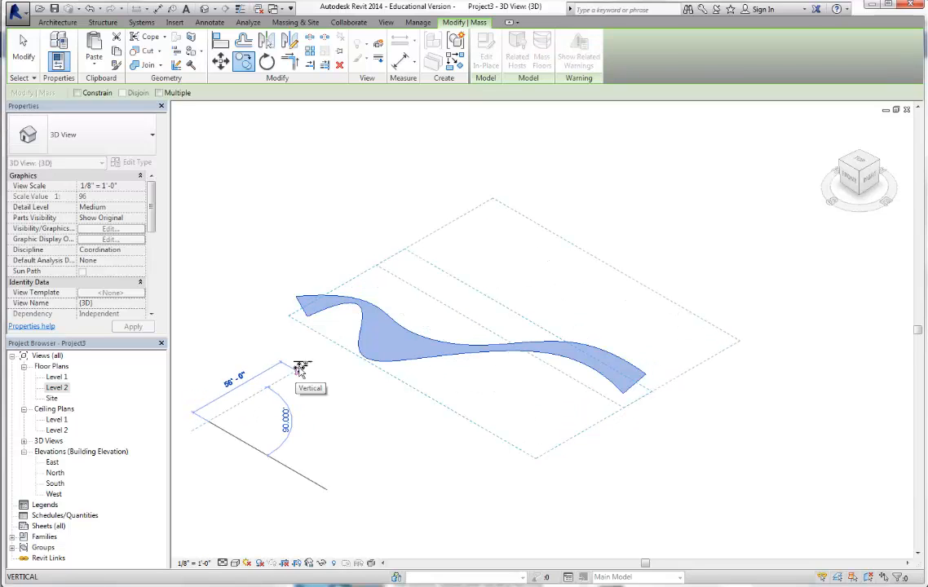
click(341, 349)
key(Escape)
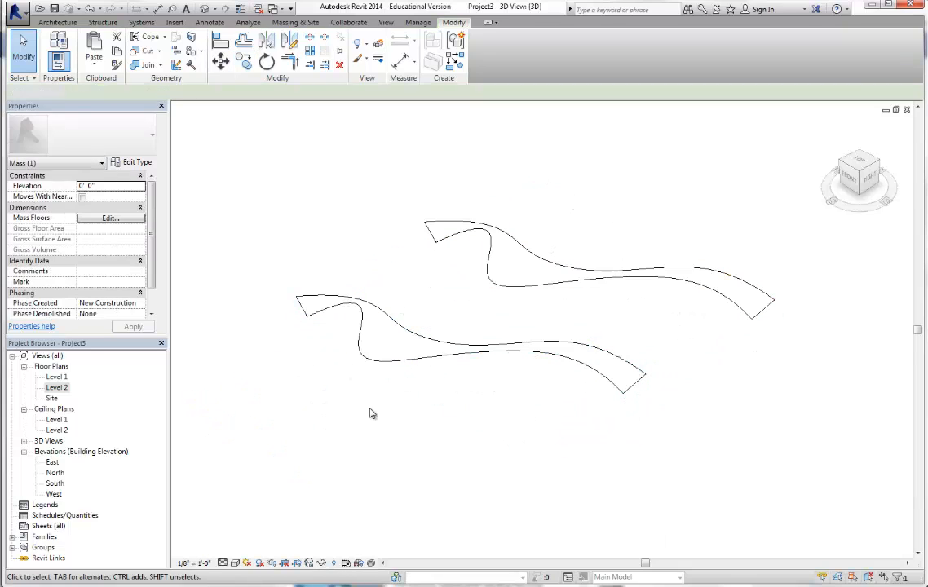
Start a curtain system by face and select the face of the copied mass.
scroll(477, 242, up, 2)
click(509, 235)
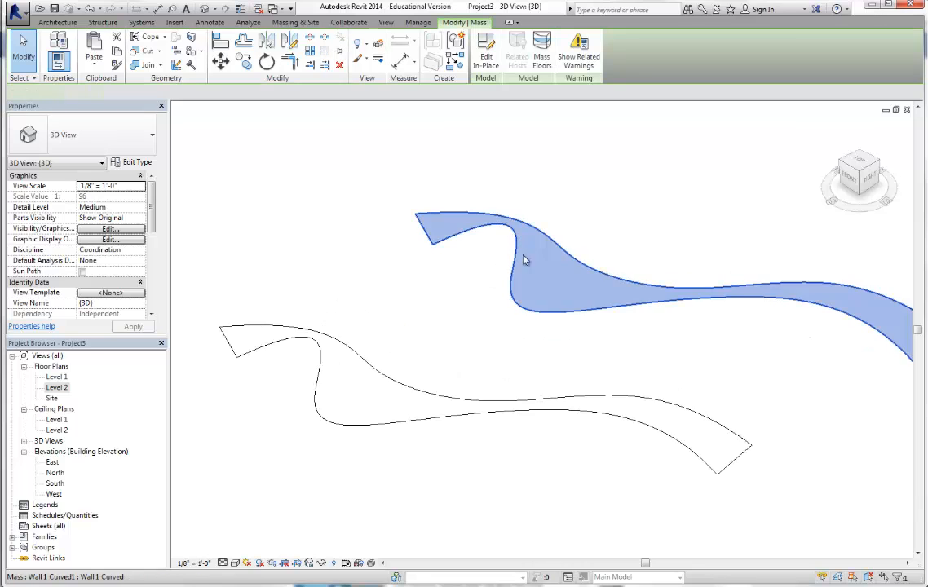
scroll(501, 229, up, 1)
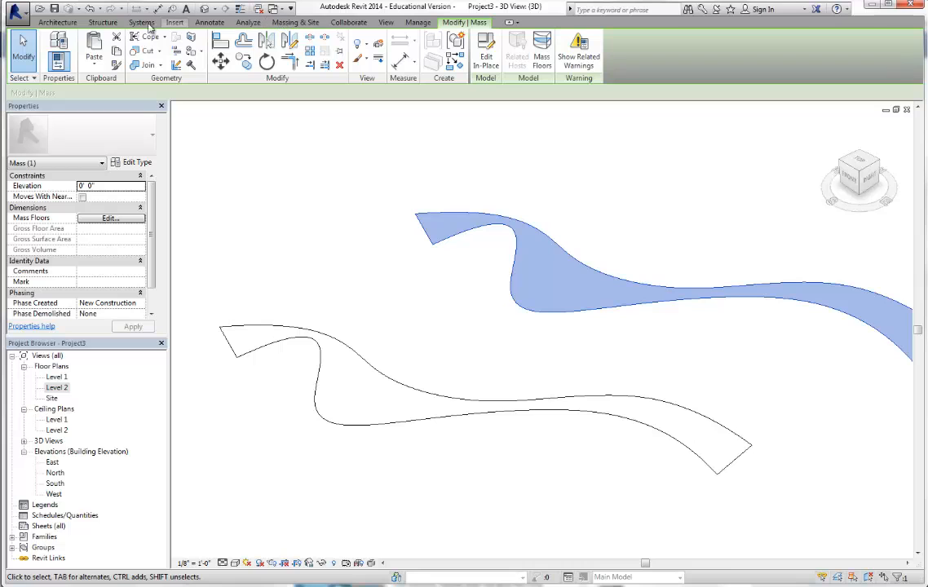
click(73, 23)
click(308, 52)
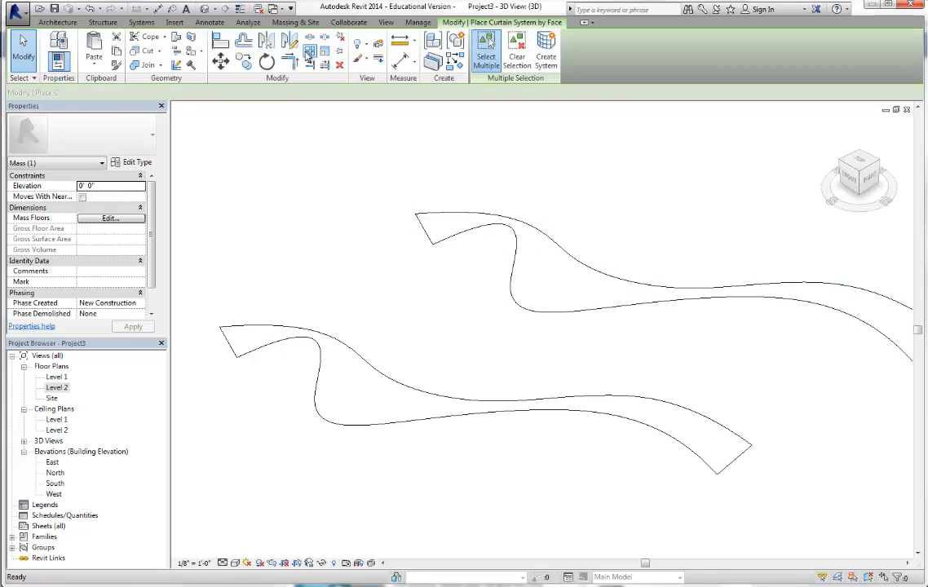
click(511, 285)
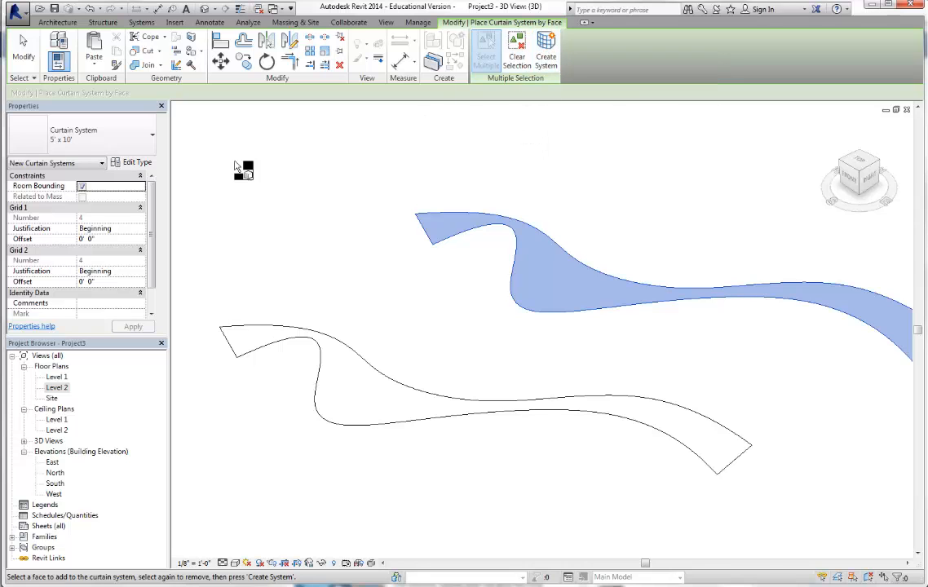
Duplicate the 5' x 10' curtain system type as 4' x 4' and set both grid spacings to 4' 0".
click(124, 131)
click(127, 132)
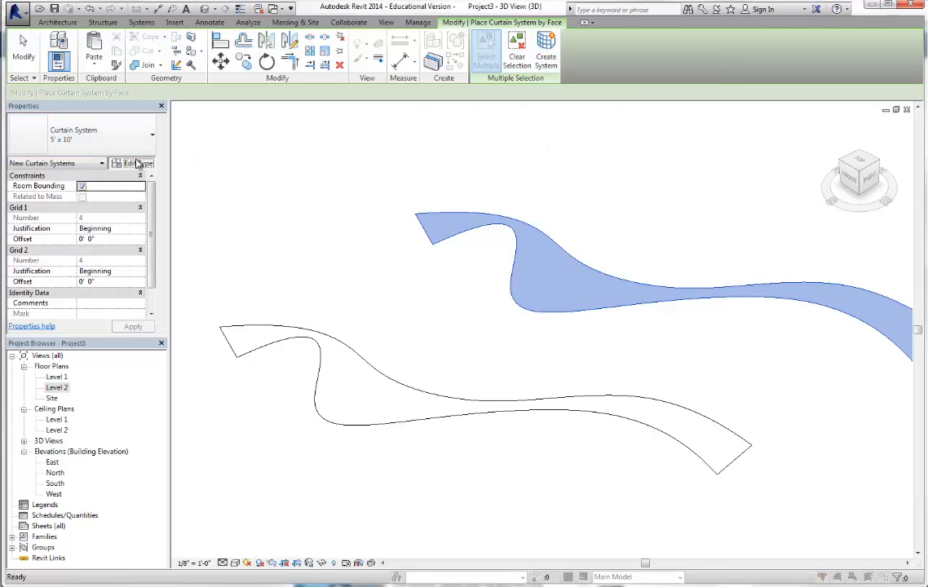
click(136, 162)
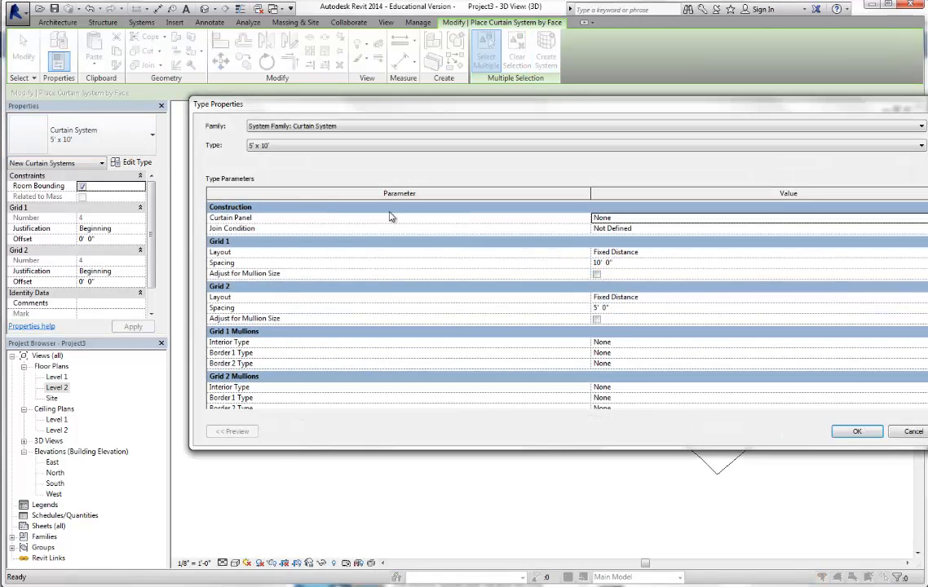
click(613, 263)
drag(614, 262, 600, 260)
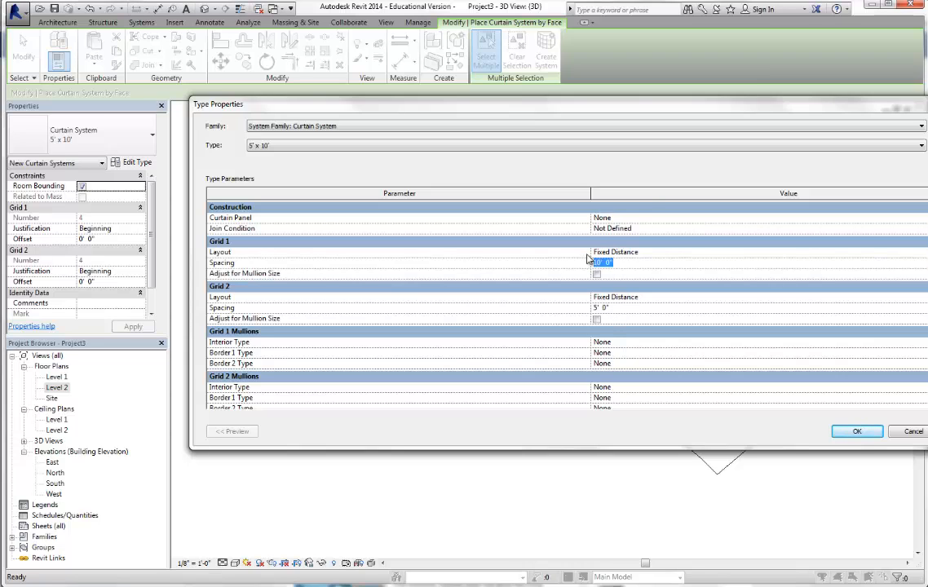
click(927, 145)
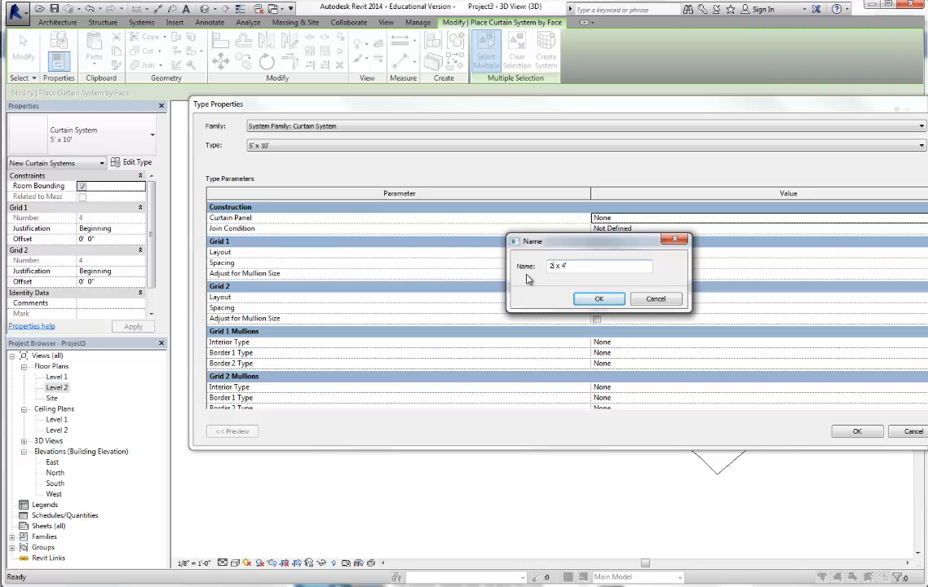
click(595, 299)
click(621, 263)
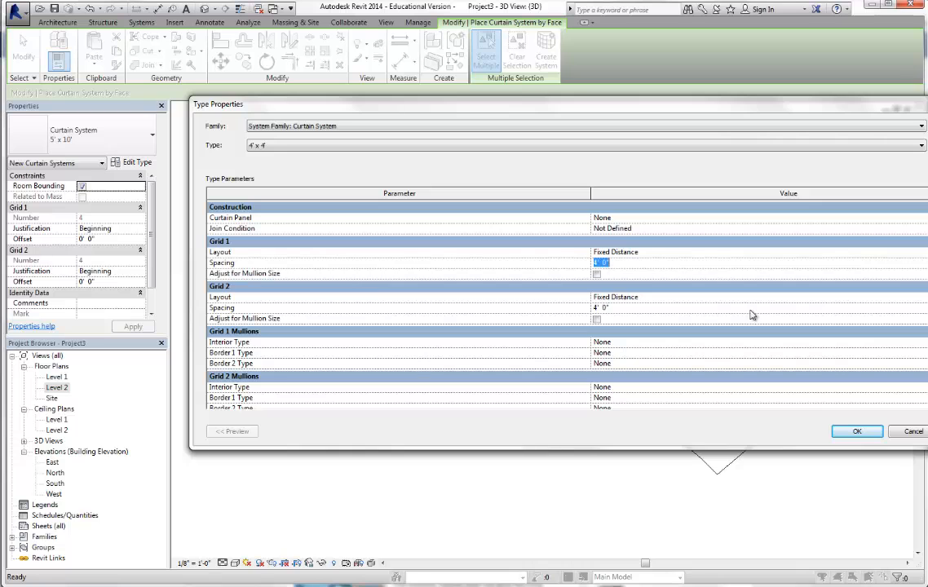
click(855, 432)
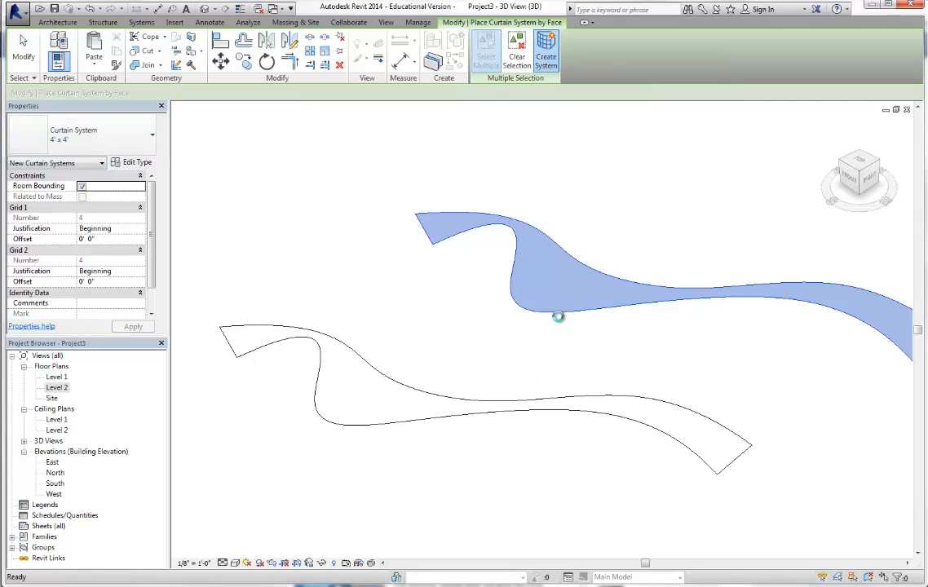
Create the 4' x 4' curtain system on the selected face of the copied mass.
click(540, 315)
scroll(548, 317, up, 4)
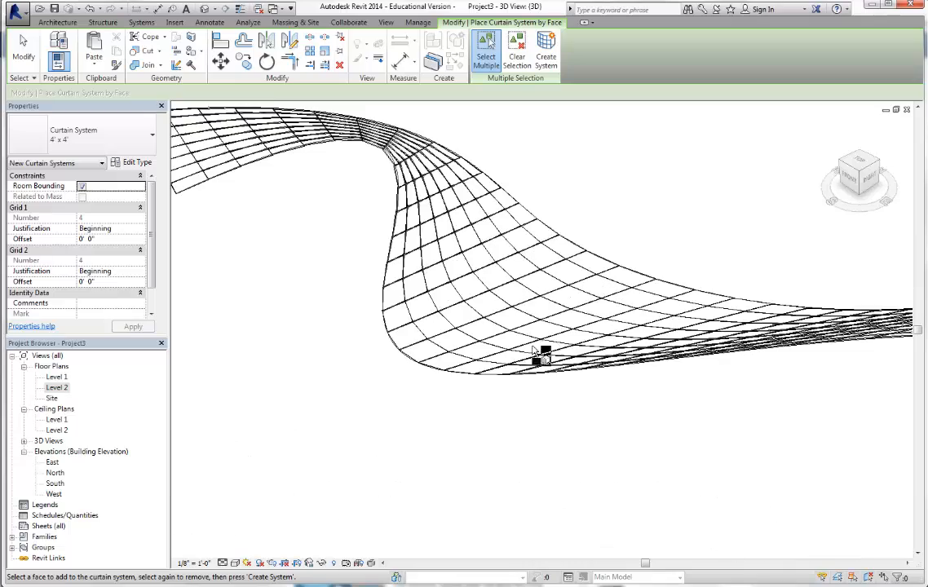
shift+middle_drag(414, 357, 404, 295)
scroll(360, 354, up, 1)
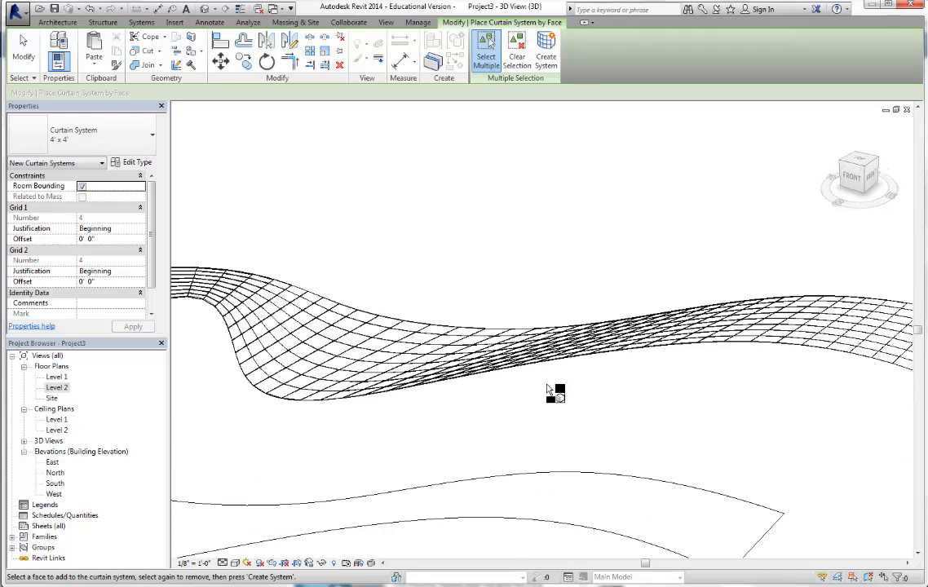
scroll(547, 384, down, 2)
Set the visual style of the 3D view to Shaded.
click(235, 562)
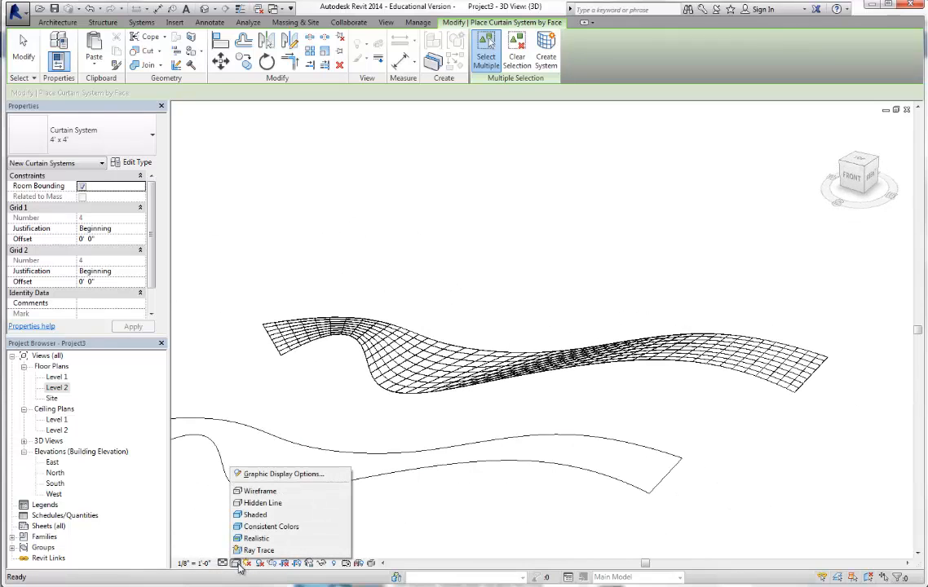
click(260, 513)
scroll(346, 403, up, 3)
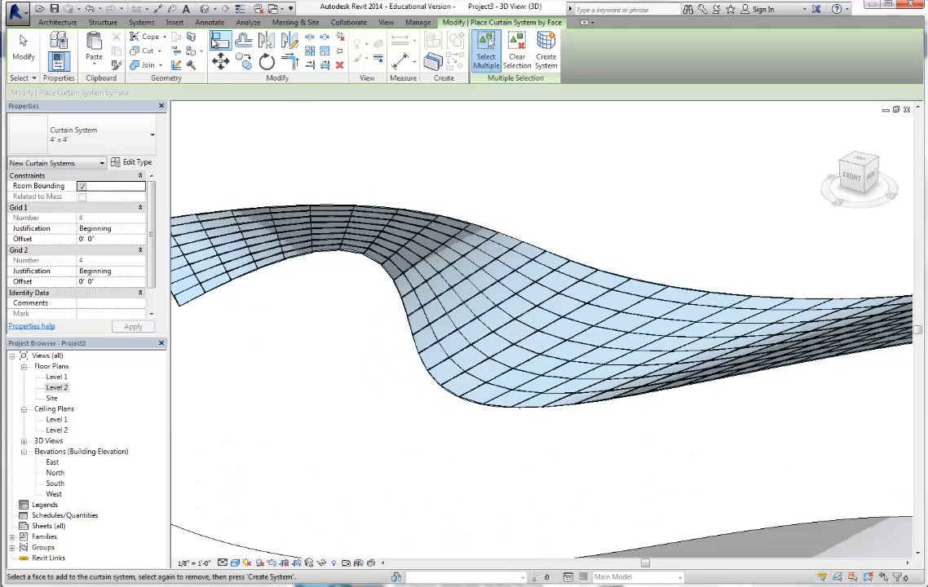
Place 2.5" x 5" rectangular mullions on all grid lines of the curtain system.
click(57, 22)
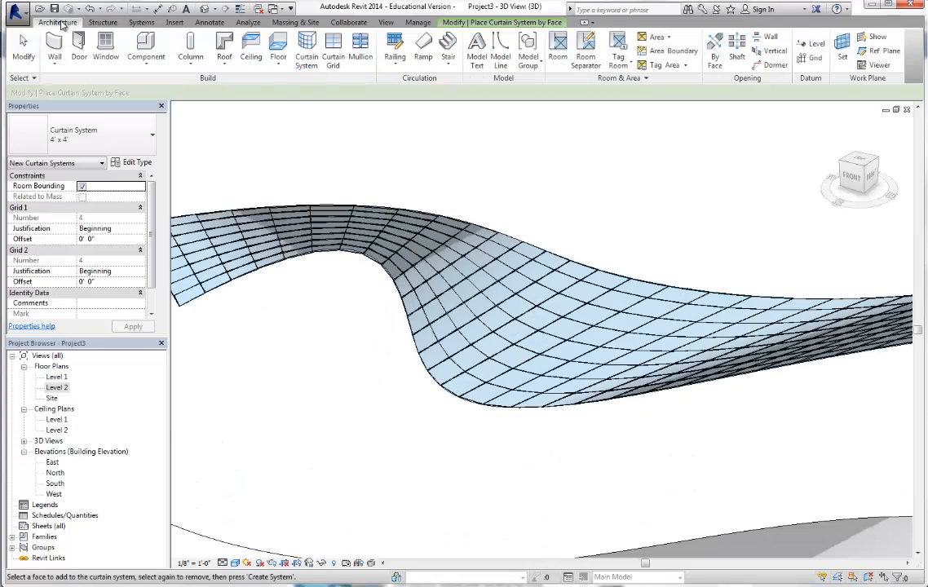
click(360, 51)
click(538, 59)
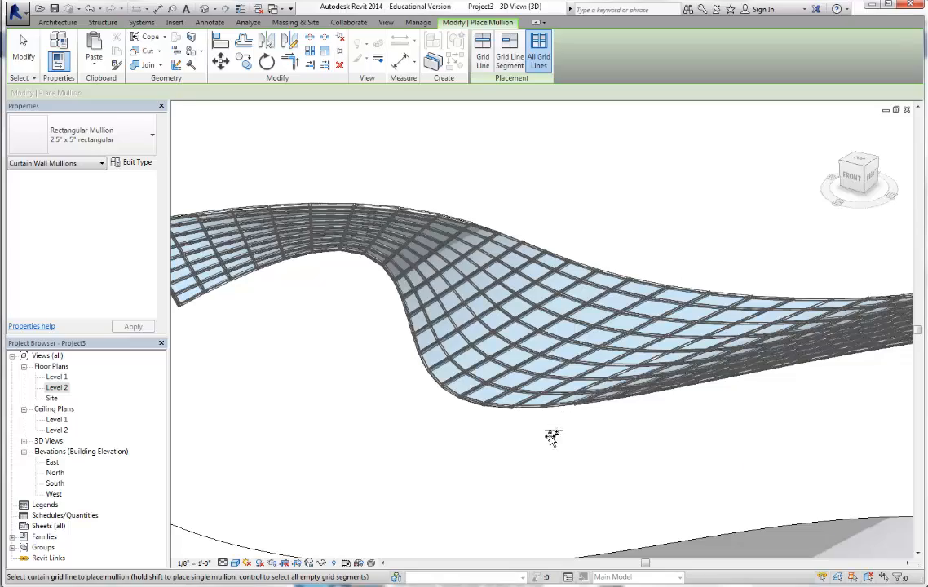
Examine the mullions along the curved curtain system up close and from several angles.
scroll(522, 310, up, 4)
shift+middle_drag(547, 352, 454, 316)
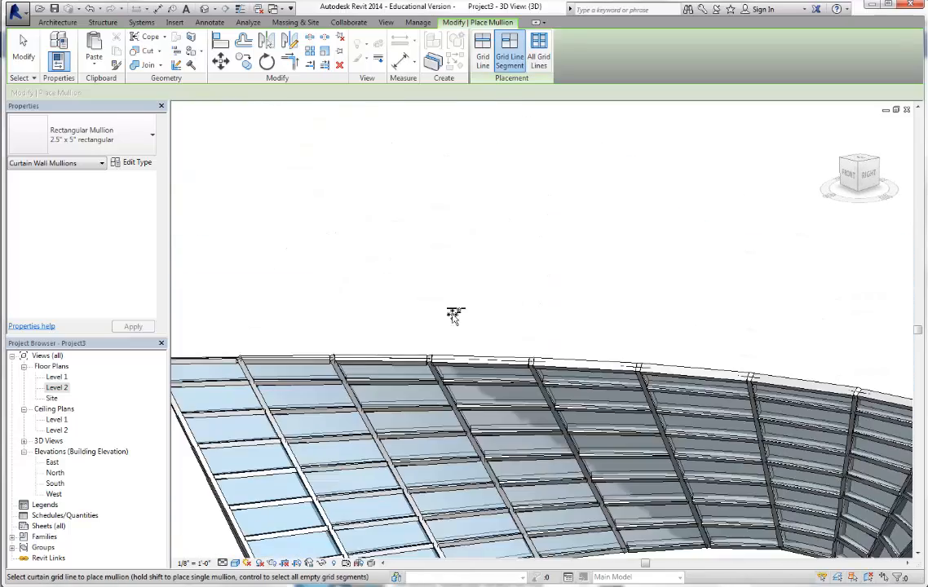
scroll(454, 316, down, 4)
shift+middle_drag(414, 363, 314, 411)
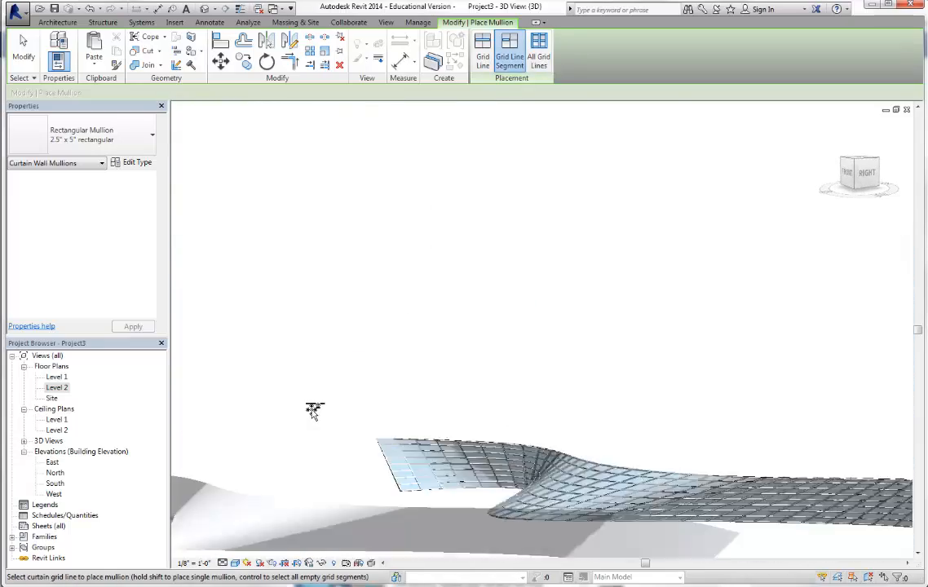
scroll(314, 410, down, 1)
scroll(615, 493, up, 5)
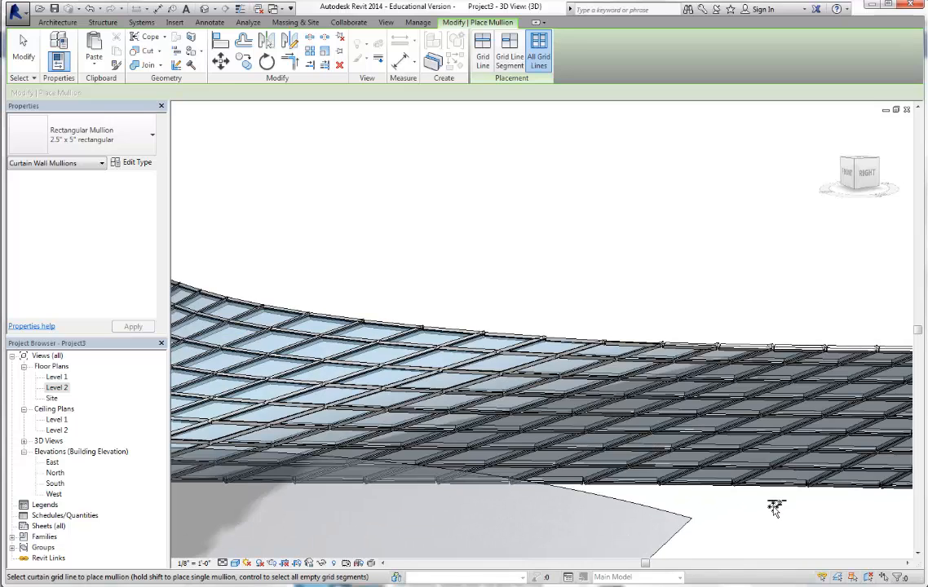
scroll(774, 508, down, 5)
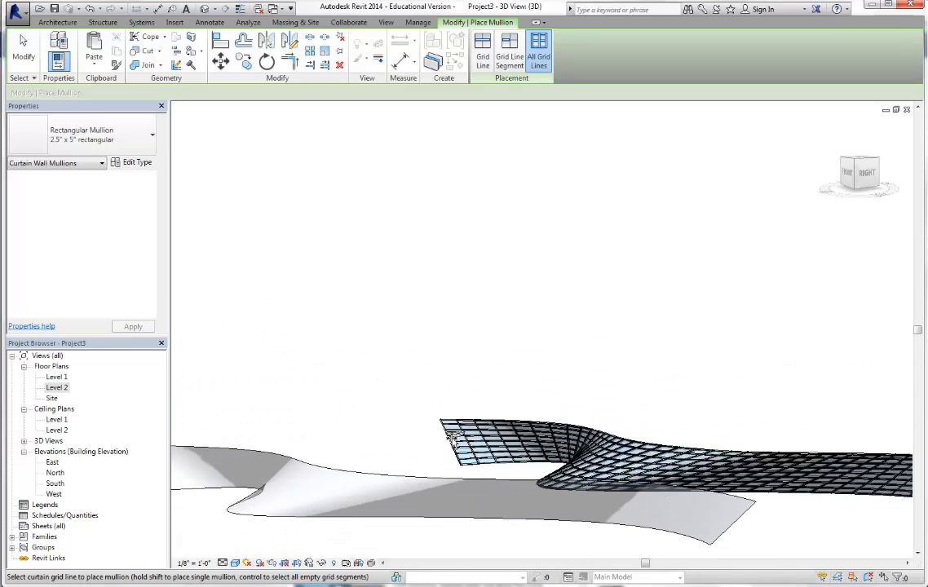
drag(856, 173, 196, 184)
scroll(683, 304, down, 4)
scroll(461, 429, up, 3)
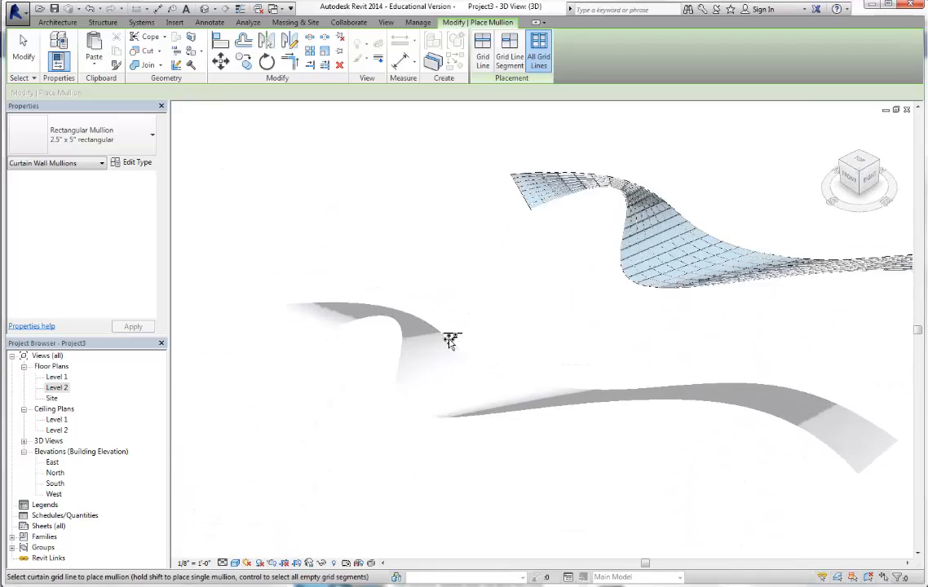
Create a wall by face on the original curved mass using the Exterior - Brick on Mtl. Stud type.
click(27, 49)
click(441, 337)
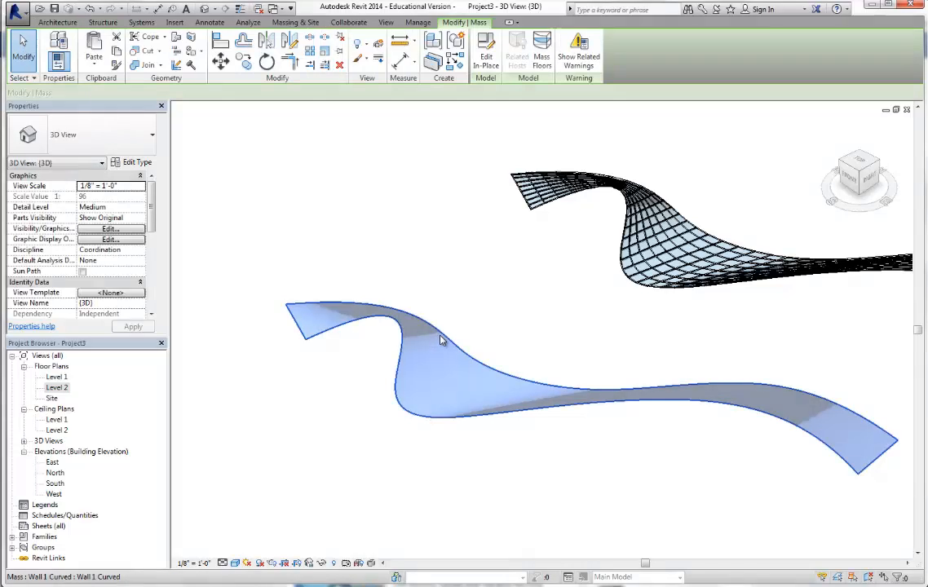
click(58, 22)
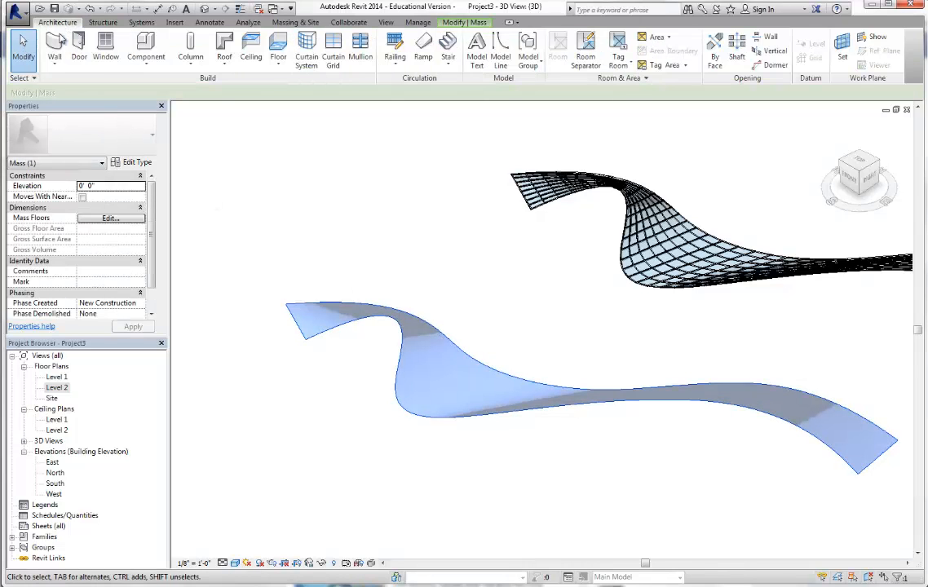
click(51, 70)
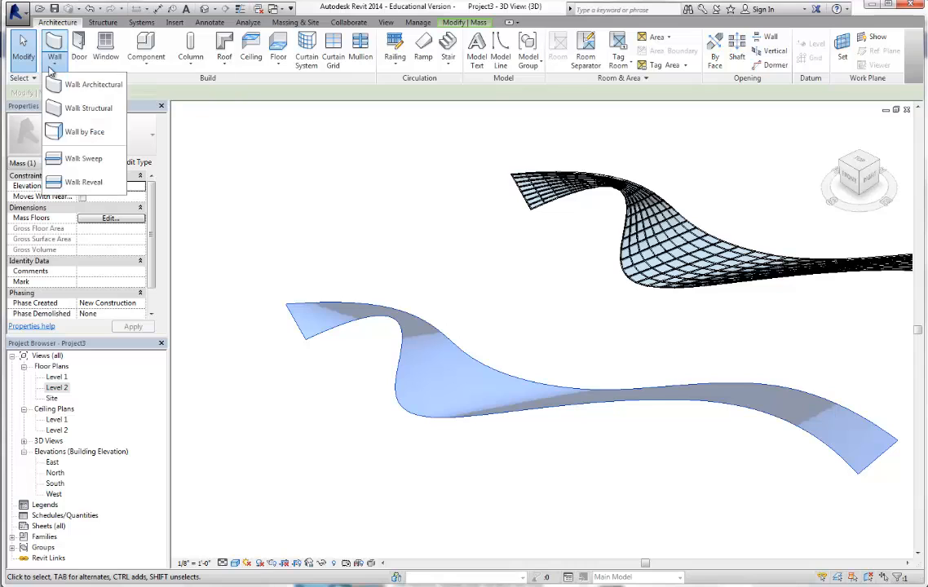
click(90, 133)
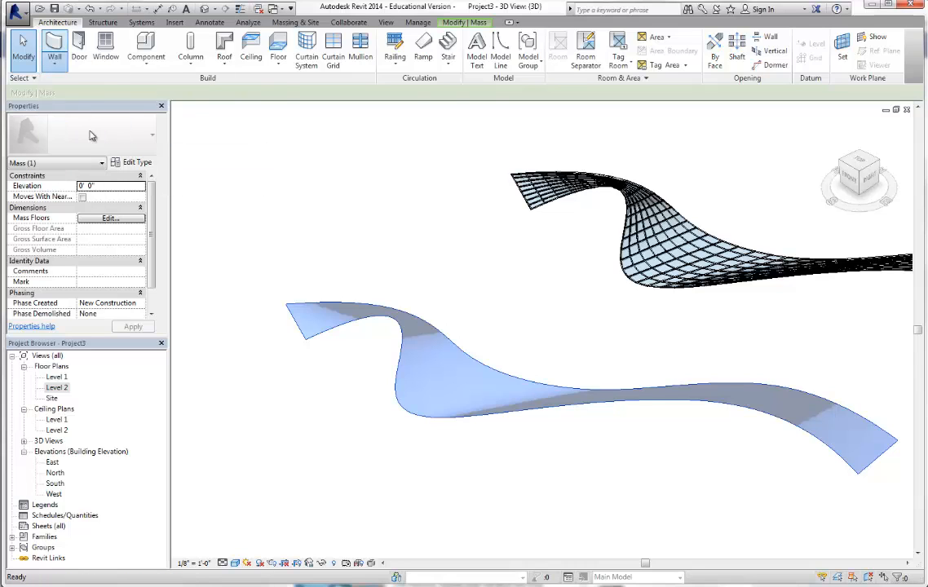
click(128, 149)
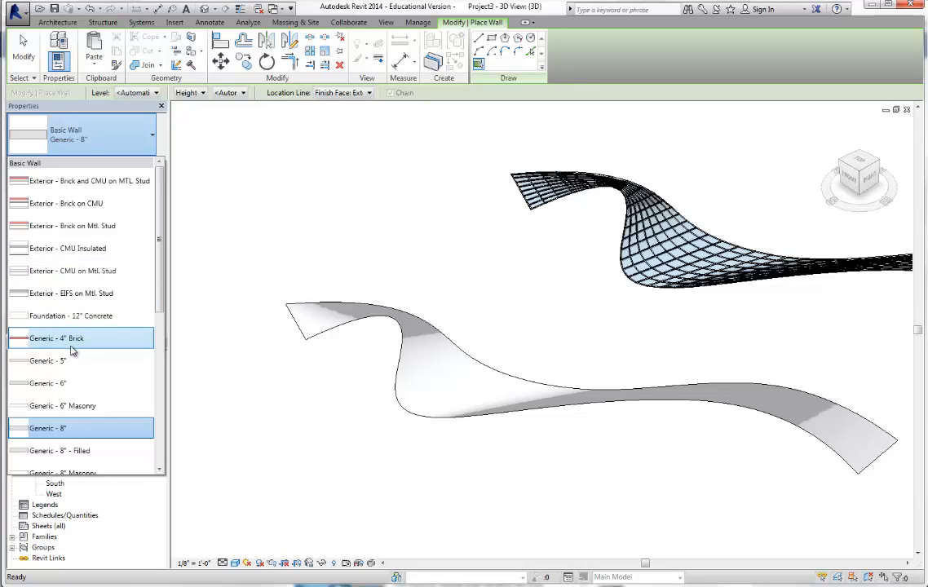
click(61, 225)
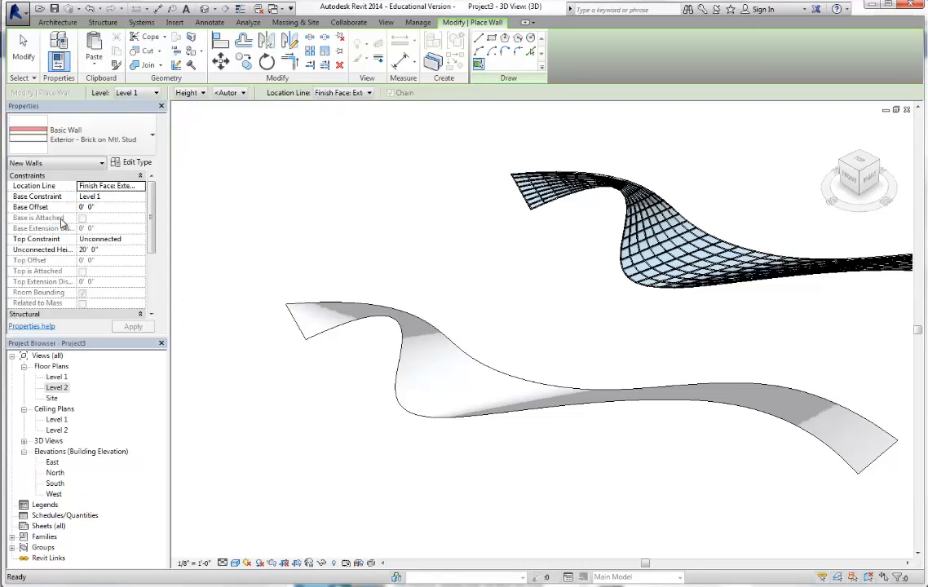
click(430, 327)
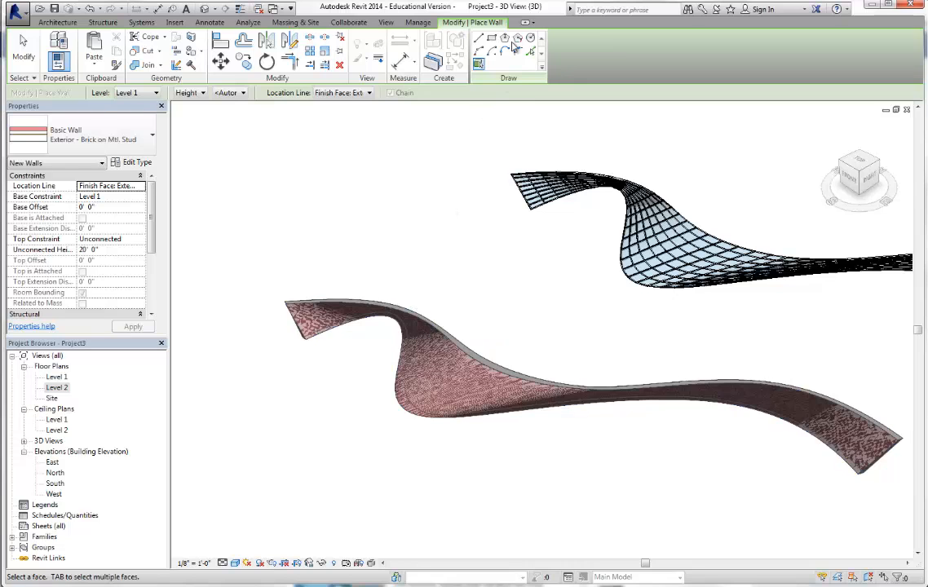
scroll(480, 366, up, 6)
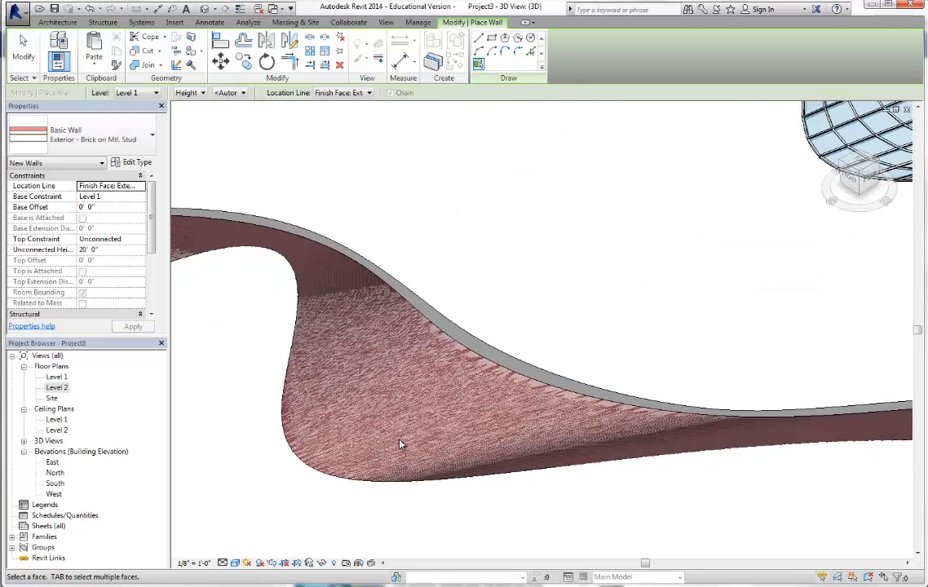
scroll(453, 427, up, 2)
scroll(595, 404, down, 4)
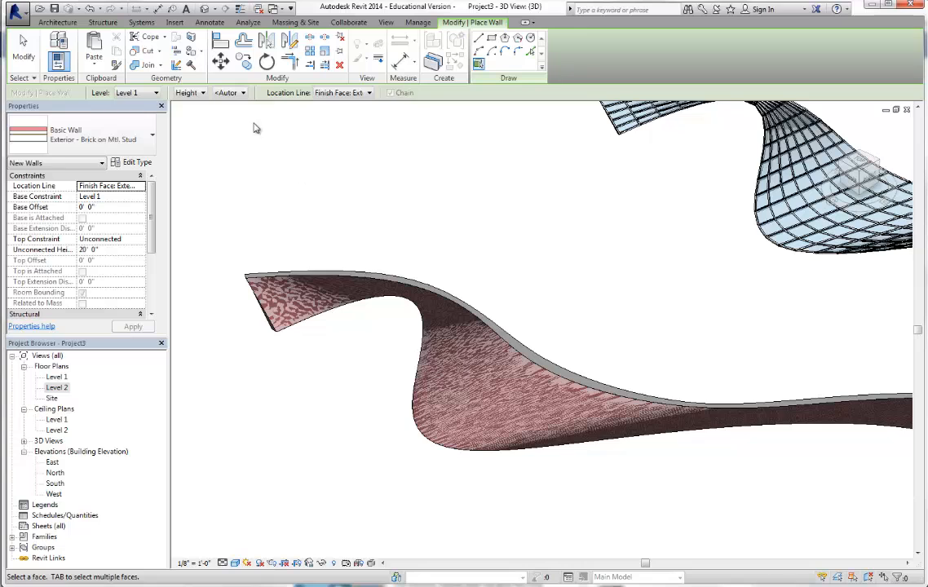
click(22, 49)
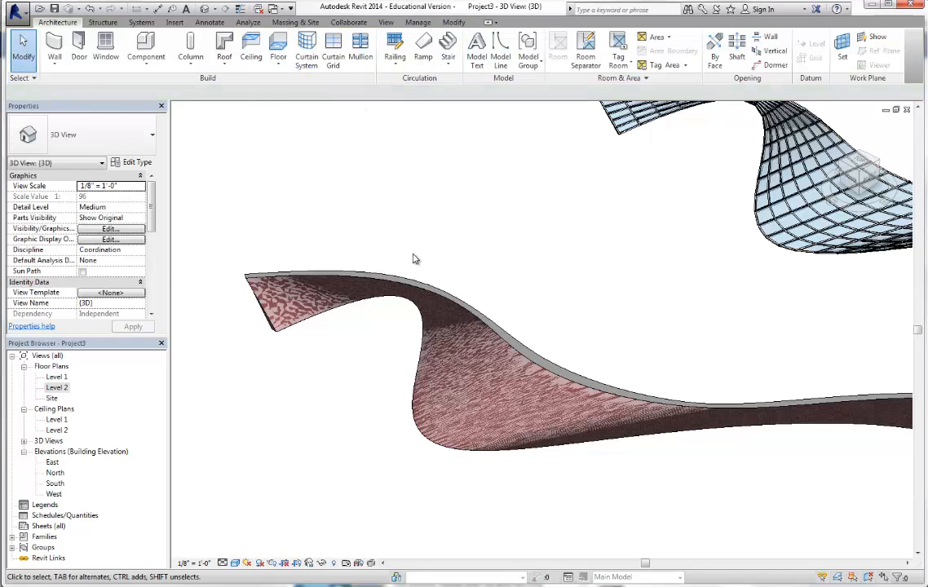
Move the brick wall off the original curved mass and select the exposed mass beneath it.
click(536, 367)
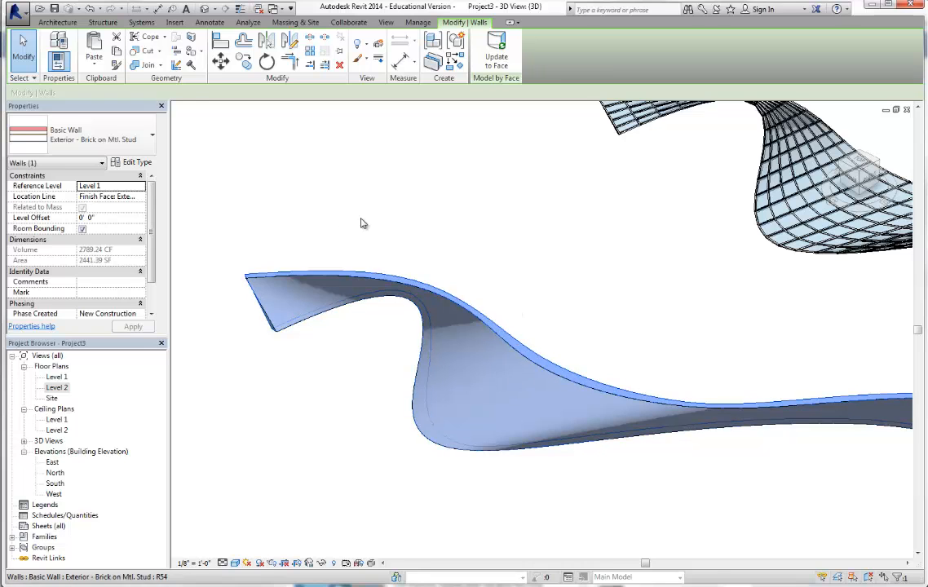
click(220, 61)
click(501, 333)
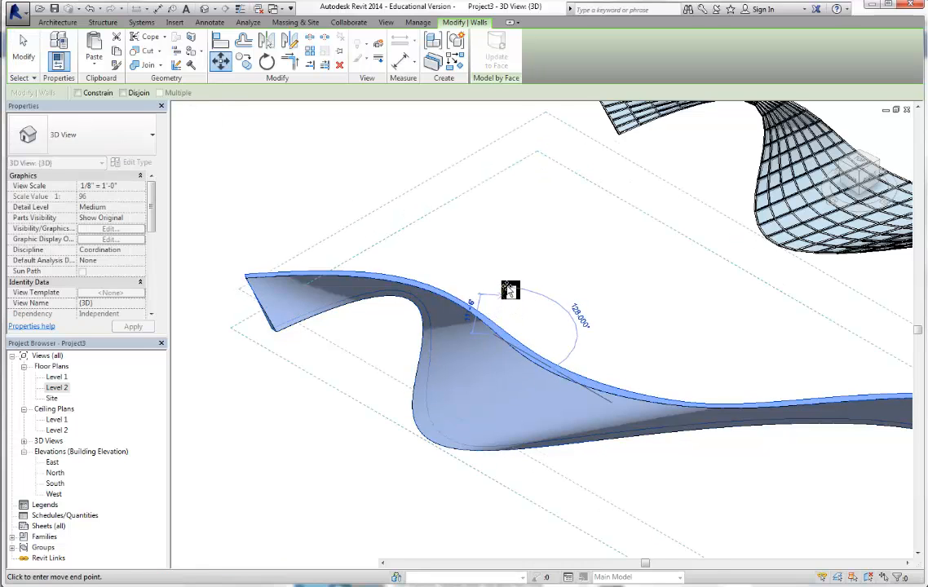
click(539, 290)
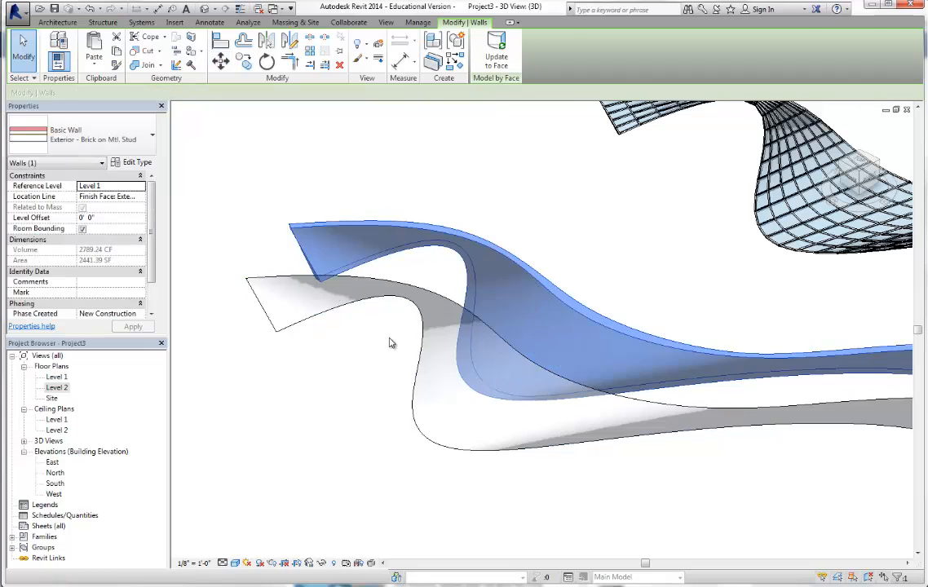
key(Escape)
click(448, 305)
scroll(421, 369, down, 3)
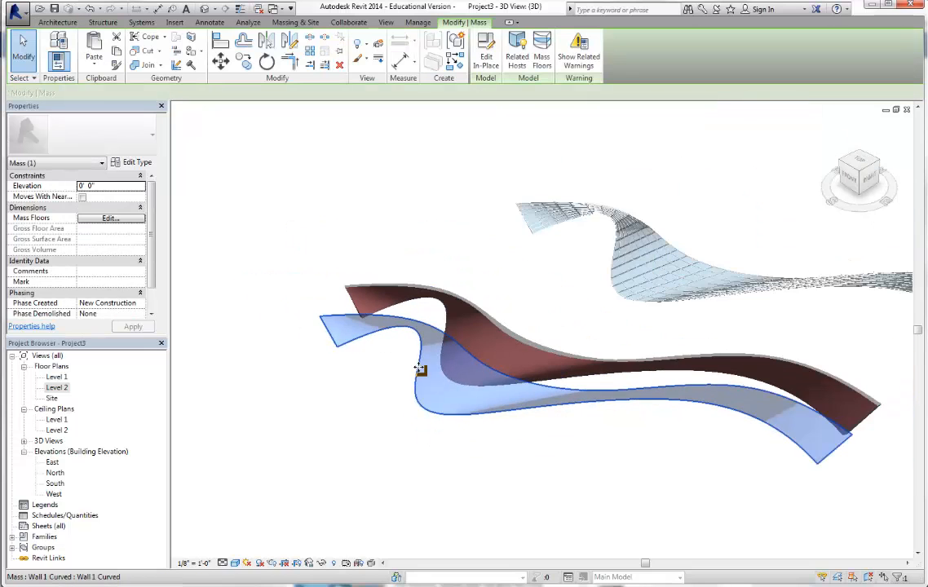
scroll(430, 322, up, 5)
Delete the original curved mass behind the brick wall while keeping the wall.
key(Delete)
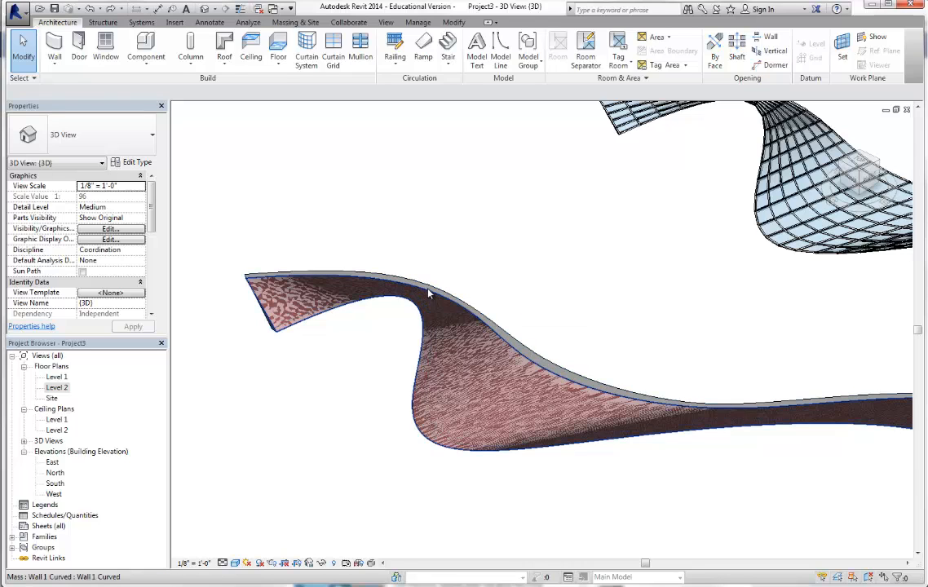
click(427, 295)
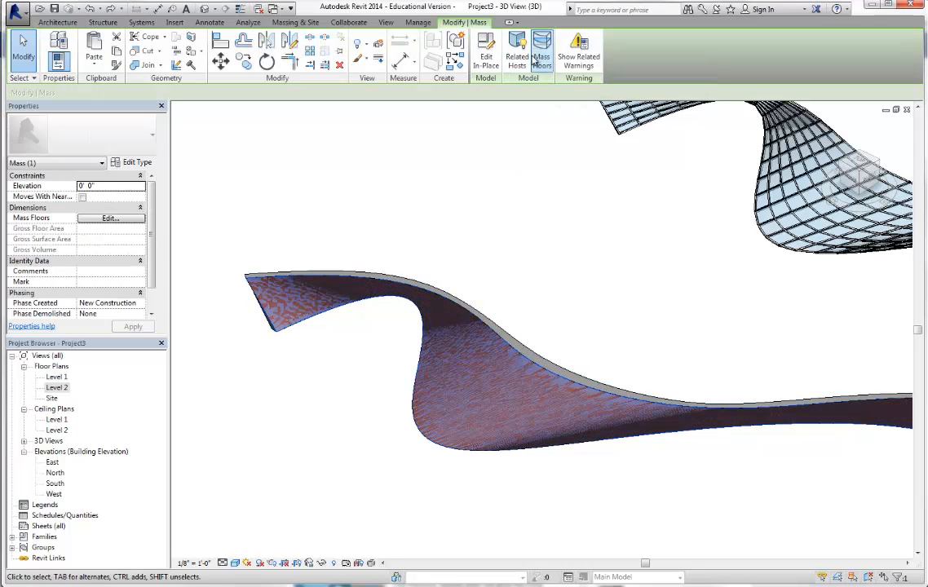
click(592, 358)
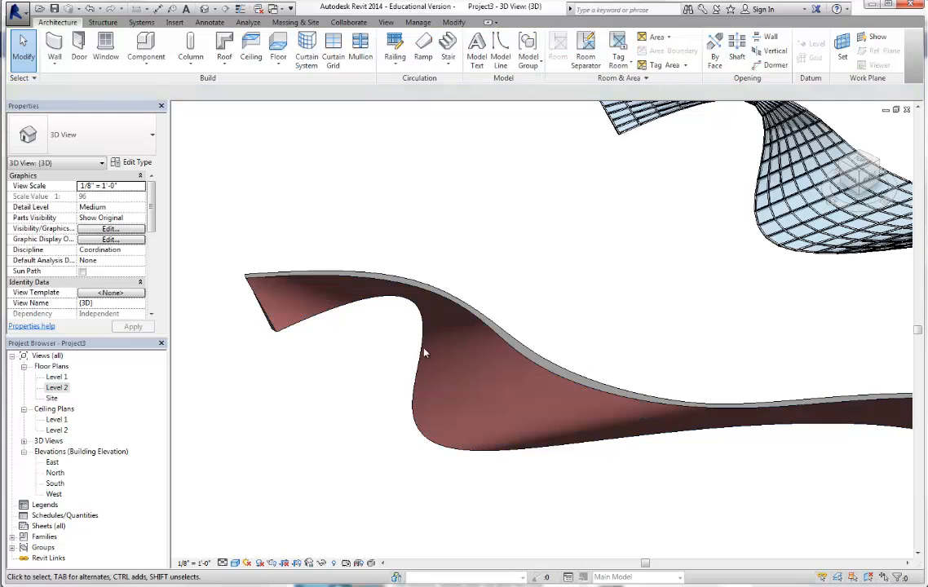
Examine the brick pattern on the curved wall up close and from the front in the 3D view.
scroll(416, 390, up, 5)
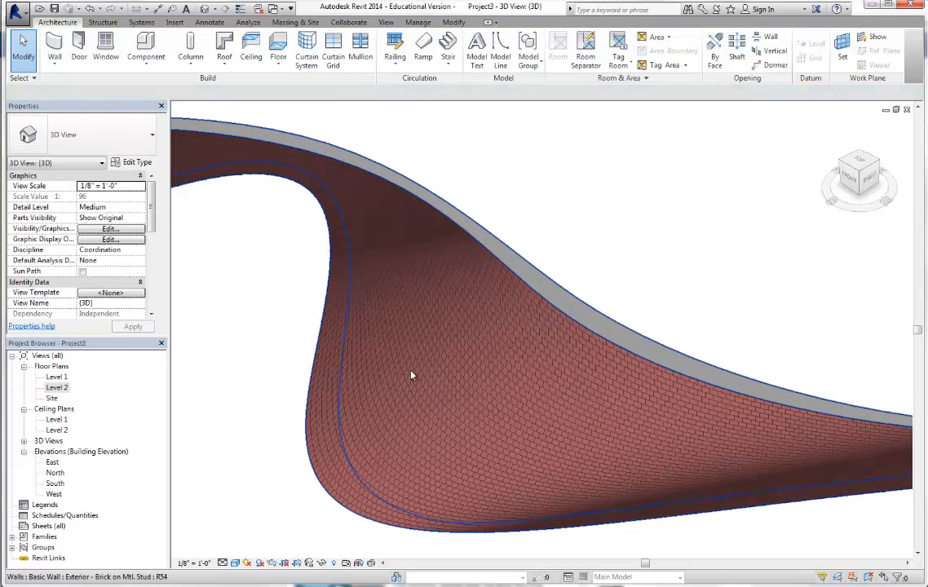
click(861, 184)
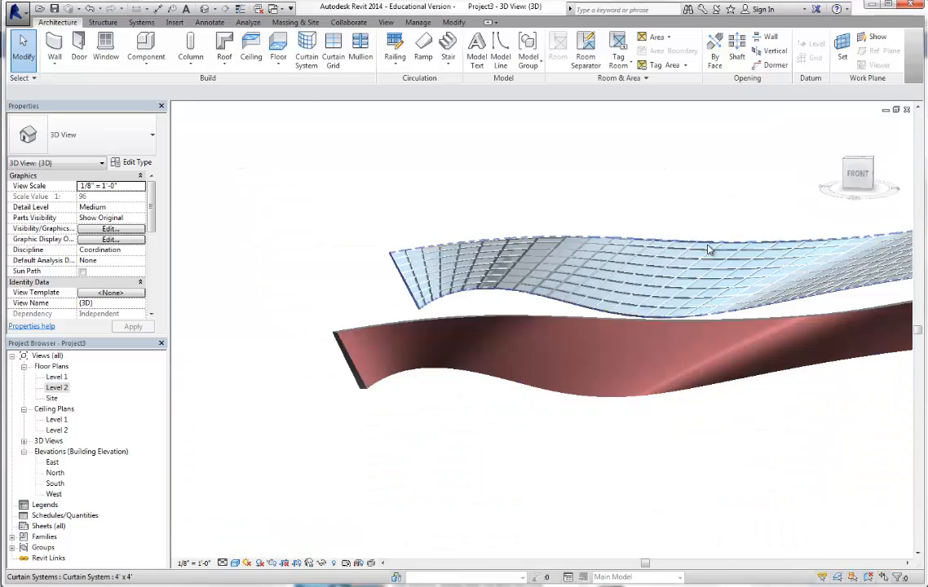
drag(873, 175, 874, 178)
scroll(639, 427, up, 4)
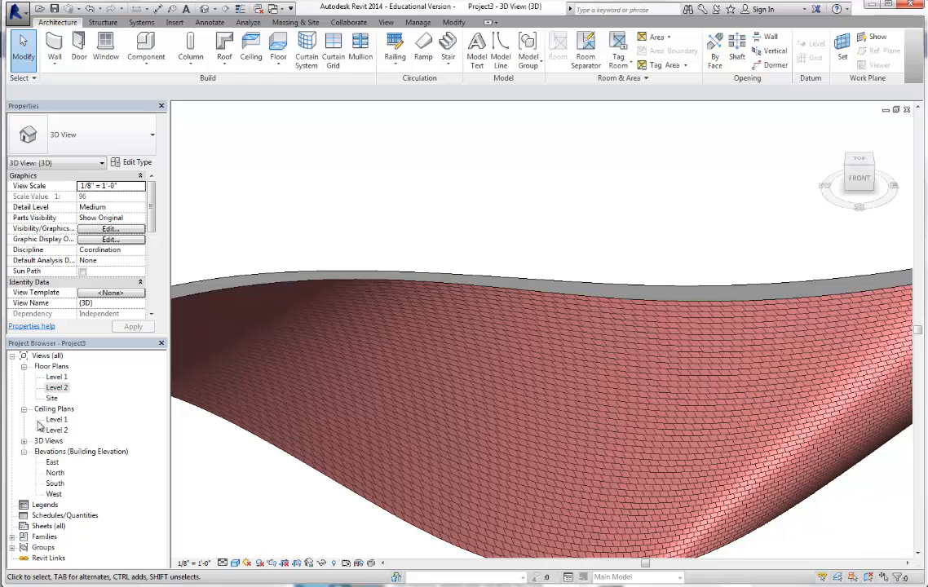
Open the East elevation and examine the brick wall's surface pattern and sloped end between Level 1 and Level 2.
double_click(51, 462)
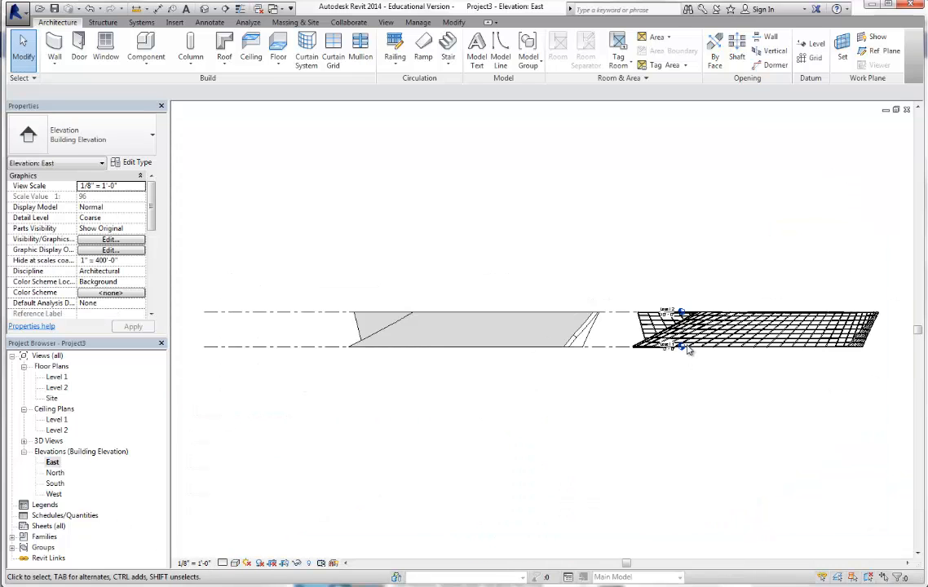
scroll(688, 348, up, 4)
scroll(519, 306, down, 3)
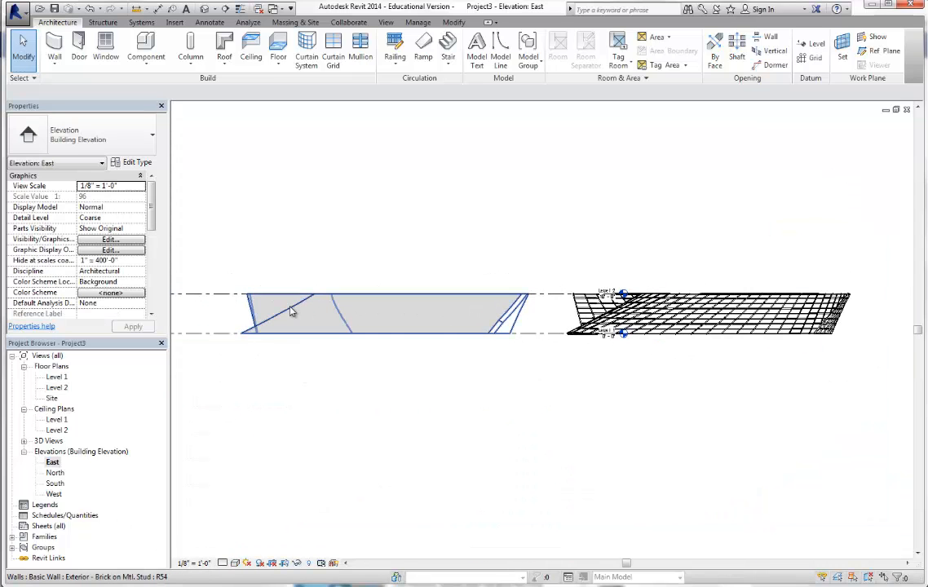
scroll(342, 349, up, 3)
click(235, 563)
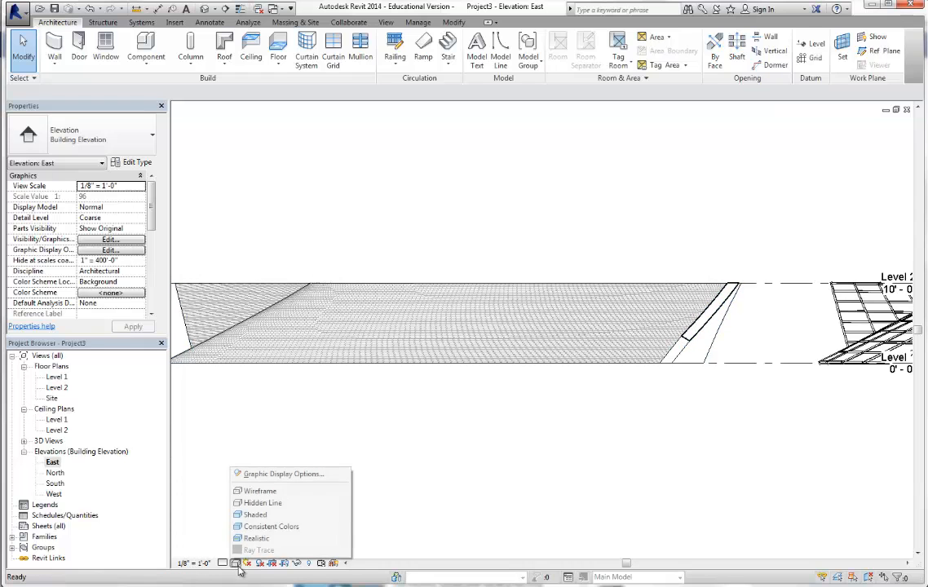
click(351, 290)
scroll(352, 289, up, 3)
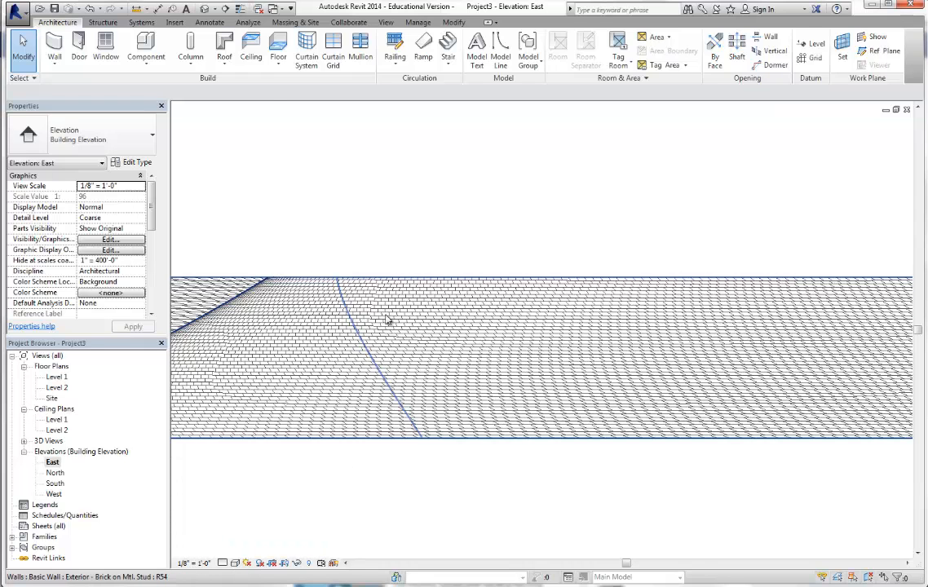
scroll(388, 319, down, 1)
scroll(477, 329, down, 2)
scroll(863, 368, up, 2)
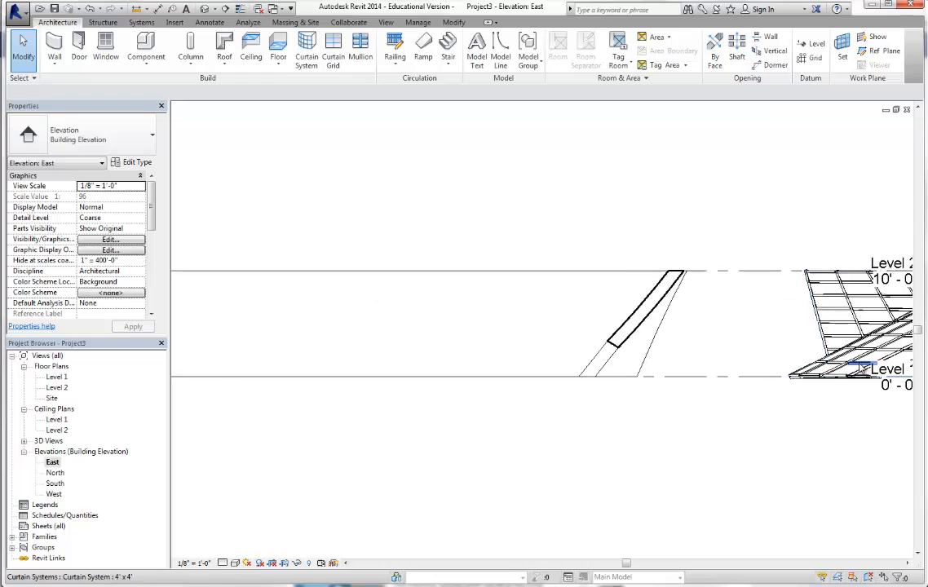
scroll(862, 368, up, 2)
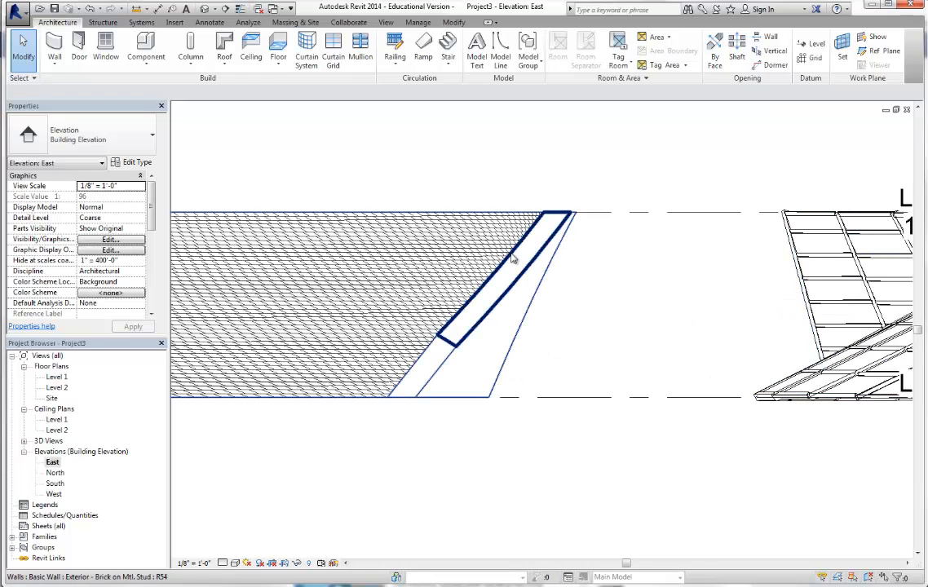
scroll(542, 360, down, 3)
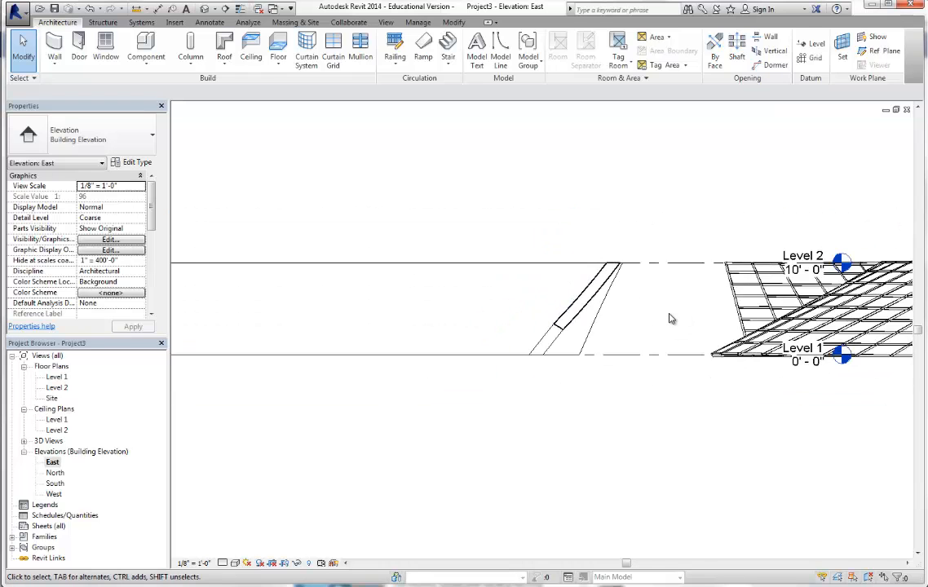